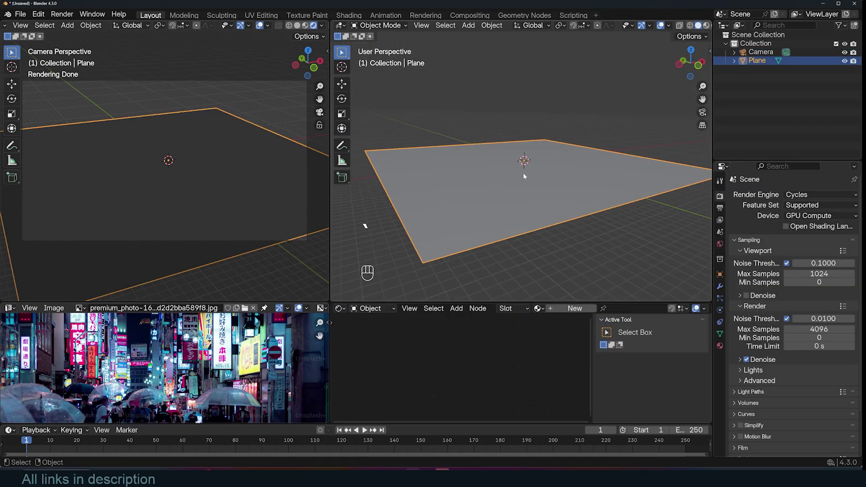
- Scale up the ground plane so it fills the whole camera view
key(grave)
key(grave)
key(KP_0)
key(s)
click(576, 171)
- Add a second plane, enlarge it, stand it upright behind the ground area and raise it along Z
key(shift+a)
click(564, 179)
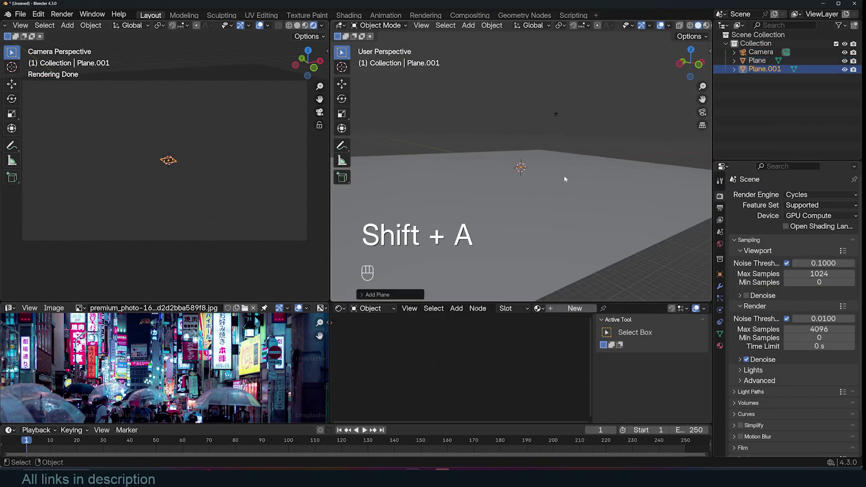
key(s)
click(604, 135)
key(n)
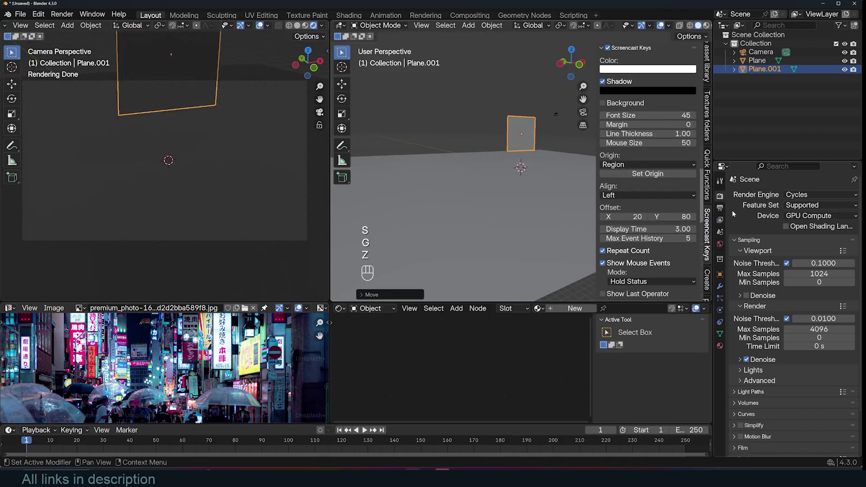
key(n)
- Extrude the upright plane's edge into an adjoining second panel to form an L-shaped backdrop wall
key(Tab)
key(KP_7)
key(z)
key(1)
key(e)
key(z)
key(y)
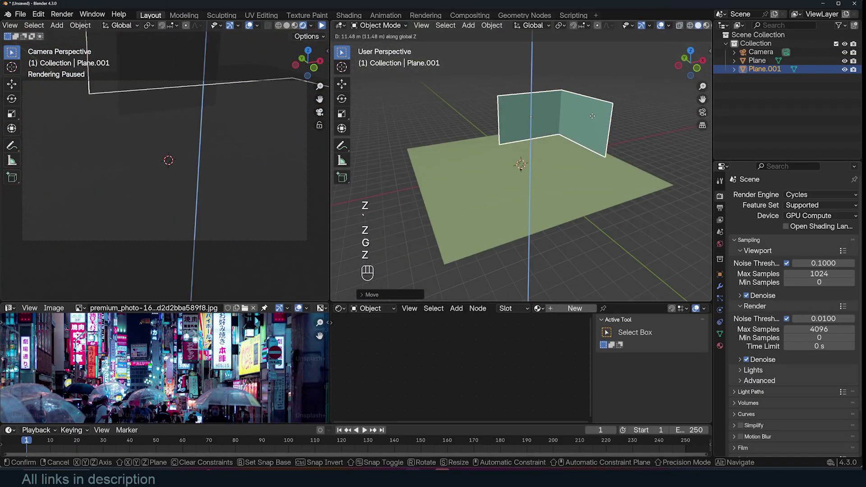
- Widen the backdrop wall in Edit Mode and unwrap all of its geometry
key(Tab)
key(2)
key(a)
key(u)
key(Tab)
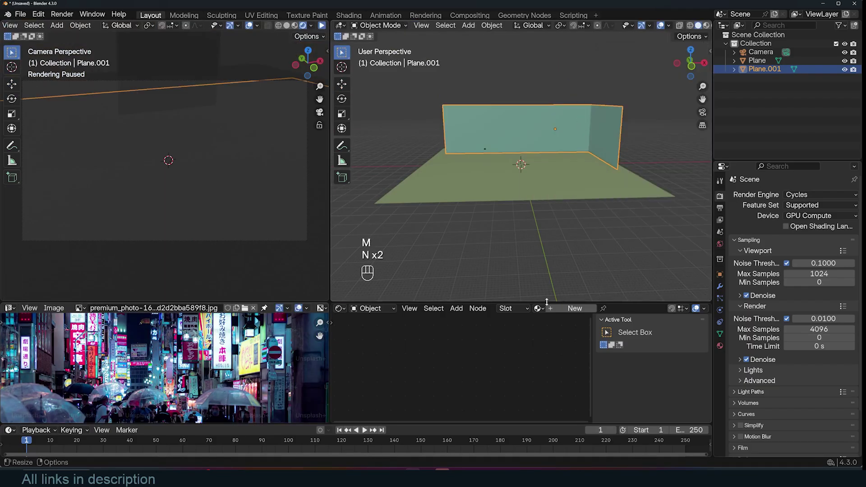
- Create a new material for the wall and add the neon street photo as its base color image texture
click(574, 308)
key(shift+a)
click(494, 359)
- Apply the wall's scale and unwrap its mesh again
key(Tab)
key(u)
key(u)
key(Tab)
key(ctrl+a)
key(ctrl+a)
key(Tab)
key(u)
- Rotate the wall's UVs by 90° and scale them to fit the street photo
key(r)
key(KP_9)
key(KP_0)
key(s)
key(Return)
key(Tab)
- Mirror the wall's UVs along the Y axis
key(Tab)
key(ctrl+m)
key(y)
key(Return)
key(Tab)
- Replace the wall material's Principled BSDF with an Emission shader fed by the street photo's color
click(122, 113)
click(588, 338)
drag(649, 238, 649, 270)
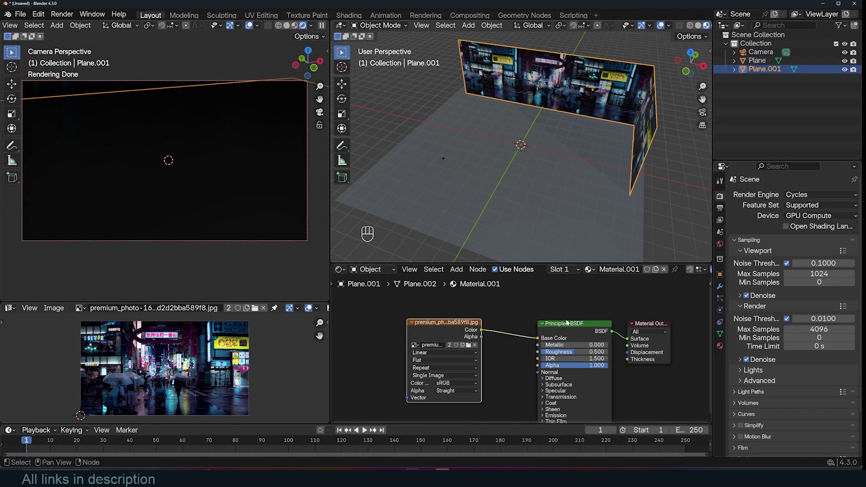
key(ctrl+x)
key(shift+a)
text(emi)
key(alt+a)
- Switch the viewport to solid shading and reposition the backdrop wall relative to the ground
key(KP_7)
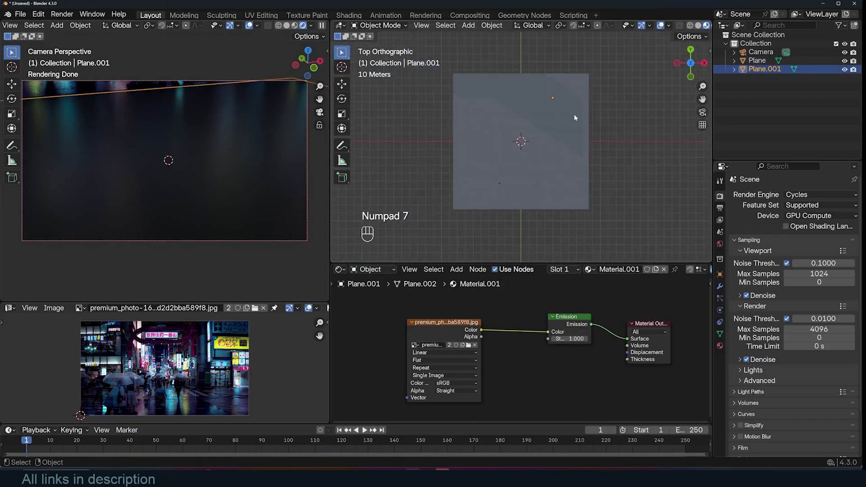
key(z)
click(577, 155)
middle_drag(577, 156, 596, 75)
click(596, 74)
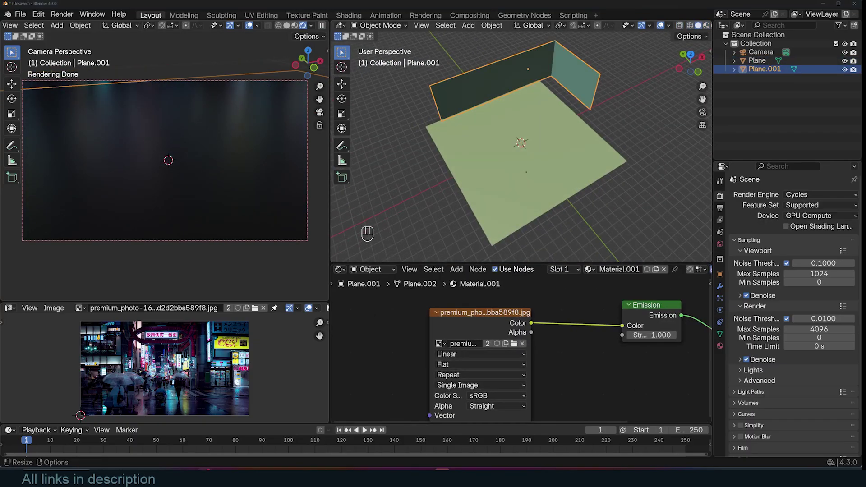
- Switch to the web browser, search Google Images for "asphalt texture" and open a result in a new tab
key(alt+Tab)
click(496, 200)
text(asphalt)
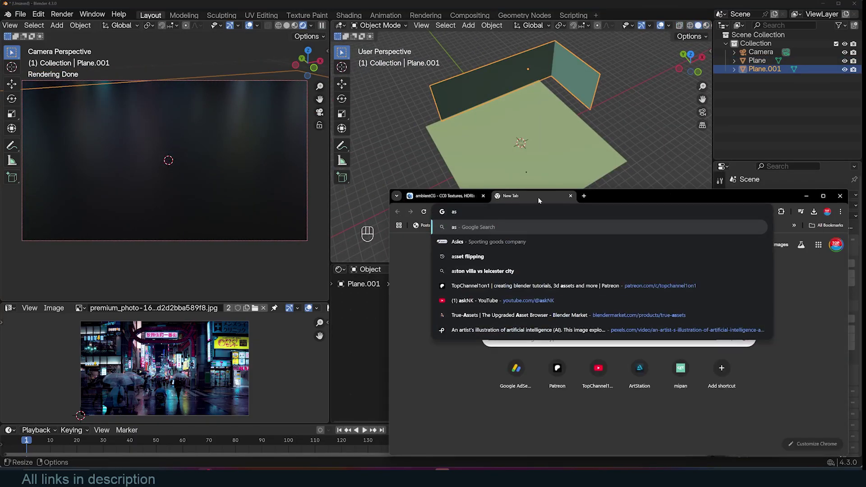
key(Return)
click(446, 272)
text(texture)
key(Return)
right_click(505, 339)
click(540, 190)
- Search Google Images for "cracks texture" and open a cracked-surface result
triple_click(564, 251)
text(cracks texture)
key(Return)
click(586, 272)
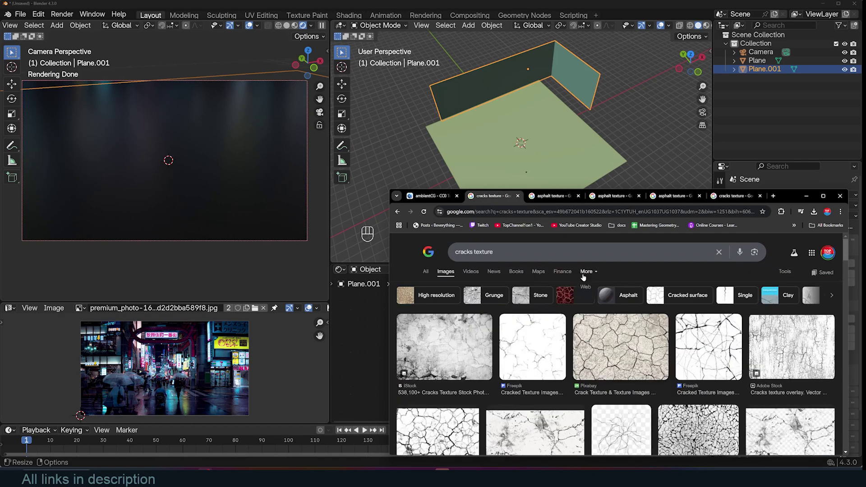
click(762, 294)
click(809, 285)
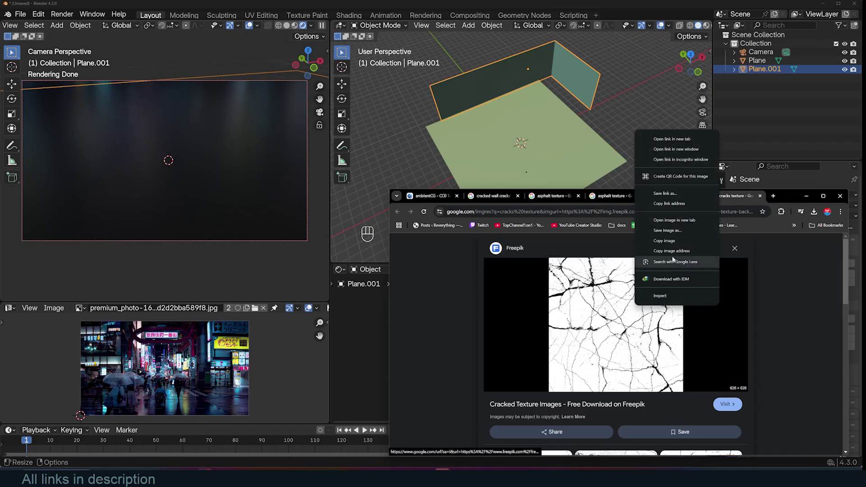
click(667, 147)
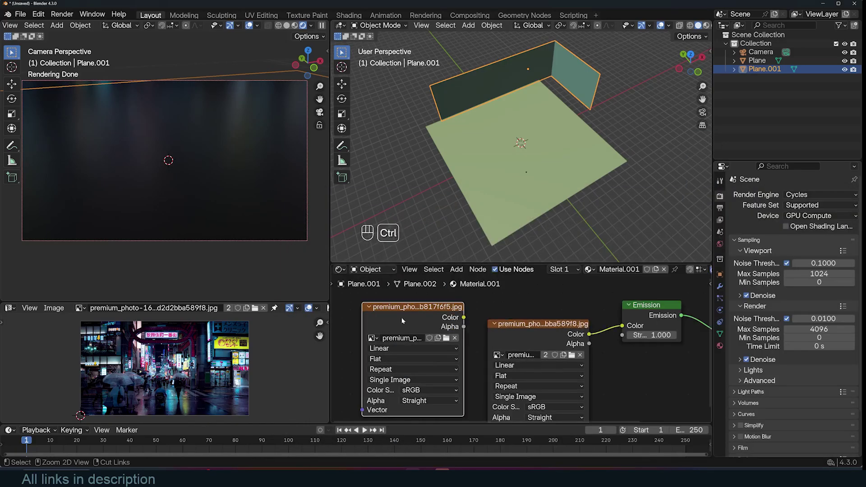
- Bring the asphalt image texture into the ground's material, add mapping nodes and set the scale to 5 on all axes
key(ctrl+x)
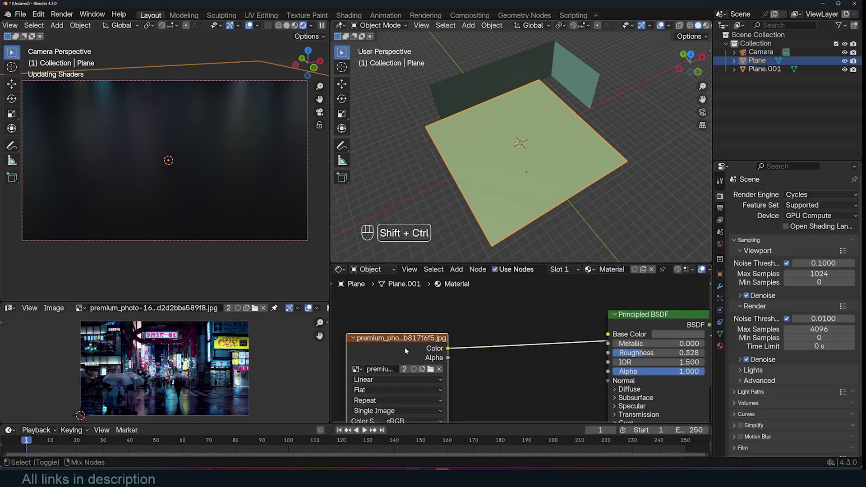
key(ctrl+t)
drag(439, 399, 439, 412)
text(10)
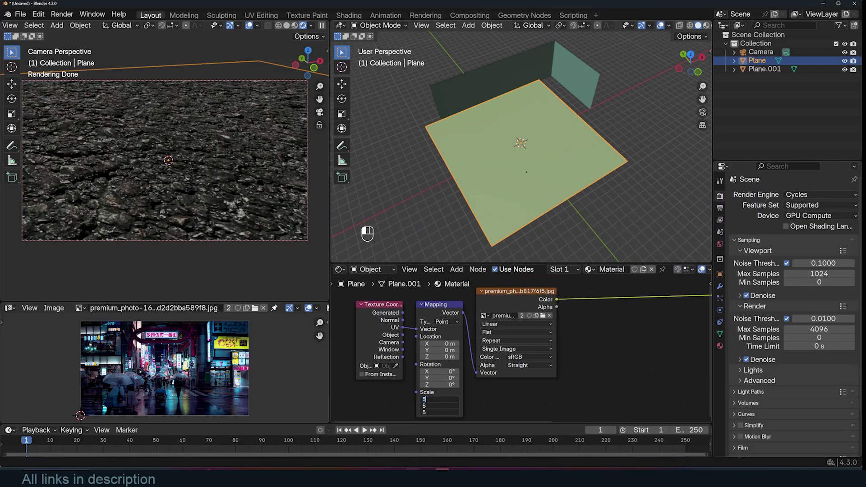
key(Return)
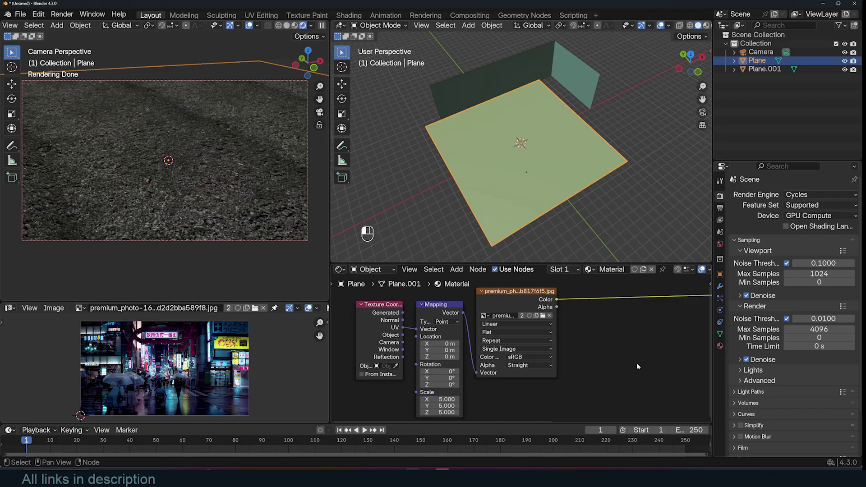
- Feed the asphalt image through a Bump node of strength 0.316 into the ground's normal and set roughness to 0.124
scroll(636, 362, down, 2)
key(shift+a)
click(535, 310)
drag(689, 332, 678, 336)
scroll(630, 343, up, 2)
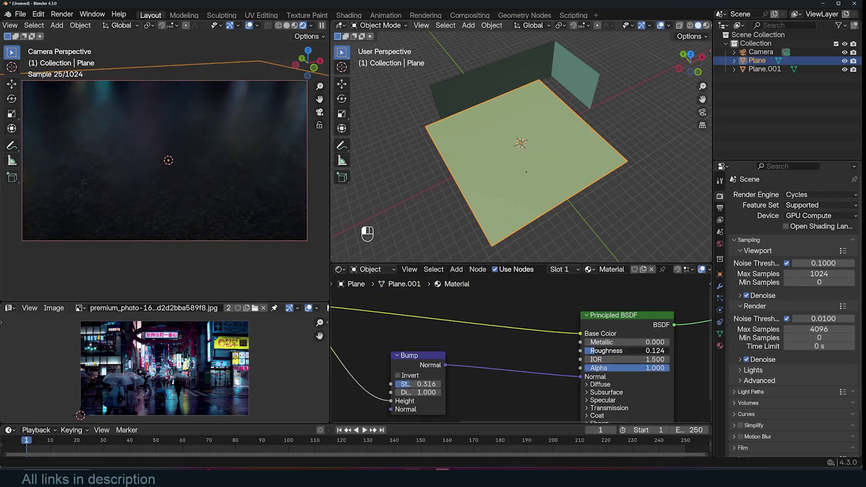
- Add a new plane at the 3D cursor on the ground near the camera and resize it
scroll(527, 143, up, 3)
shift+middle_drag(526, 142, 501, 171)
key(alt+a)
key(shift+a)
click(599, 193)
key(KP_0)
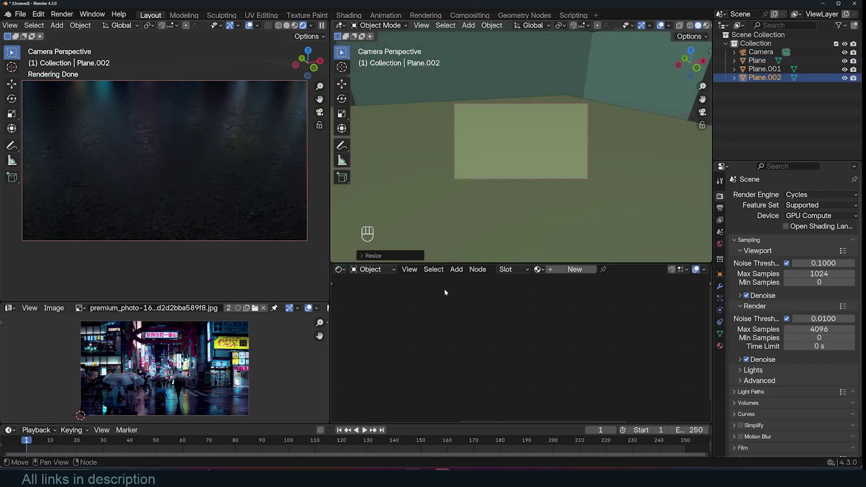
key(KP_7)
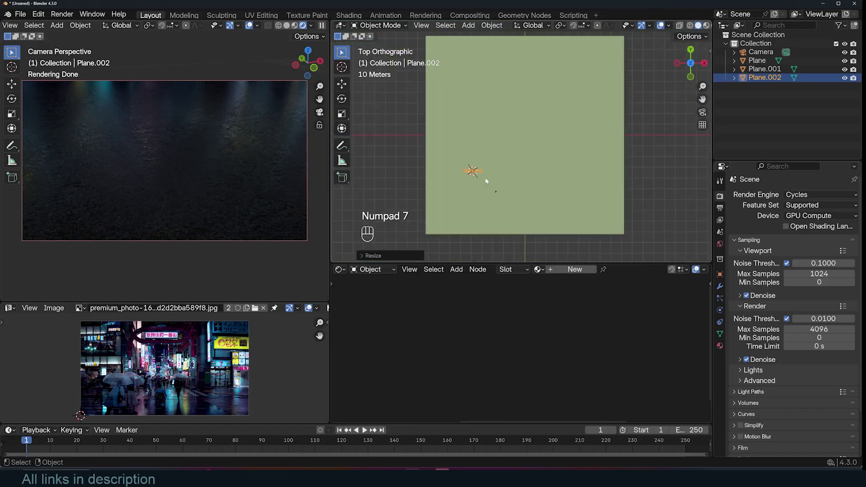
- Reposition the new plane with the snap options and scale it along Y from the top view
key(KP_0)
key(shift+s)
click(515, 117)
key(KP_7)
key(s)
key(y)
click(569, 189)
- Stretch the new plane along its local Y axis into a long narrow strip and apply its scale
middle_drag(570, 189, 566, 131)
key(z)
click(492, 132)
key(s)
key(y)
key(y)
click(652, 84)
key(ctrl+a)
click(495, 114)
- Add loop cuts to the strip's mesh and give the strip a Subdivision modifier
key(Tab)
key(ctrl+r)
key(ctrl+r)
key(Tab)
click(719, 286)
click(806, 198)
click(799, 232)
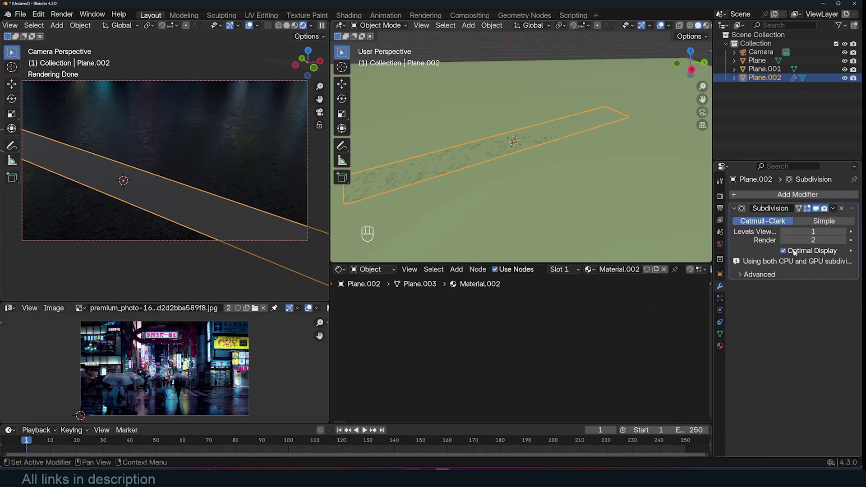
- Select the strip's edge vertices in Edit Mode and create a vertex group for them
key(Tab)
key(Tab)
key(Tab)
right_click(549, 128)
key(Escape)
key(1)
alt+shift+click(487, 73)
click(720, 334)
click(852, 228)
key(Tab)
- Add a Displace modifier to the strip with direction Z and vertex group Group, and shade the strip smooth
scroll(536, 209, up, 5)
click(719, 286)
click(797, 195)
text(d)
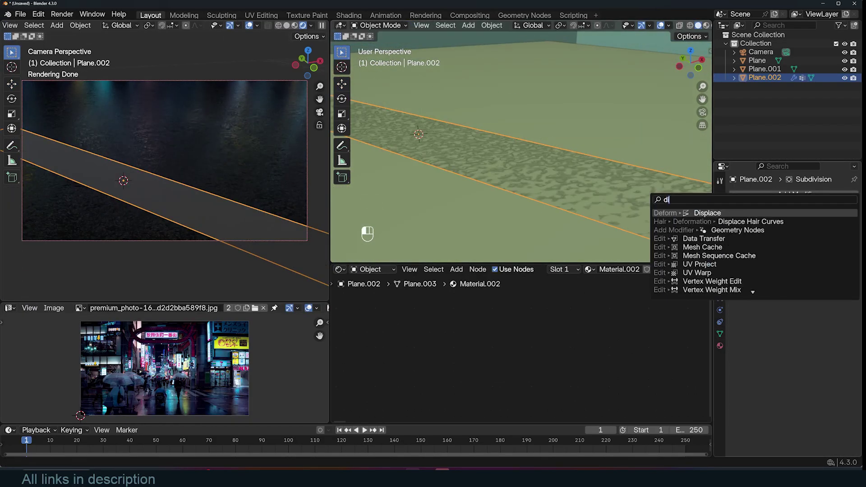
click(721, 219)
scroll(596, 171, down, 10)
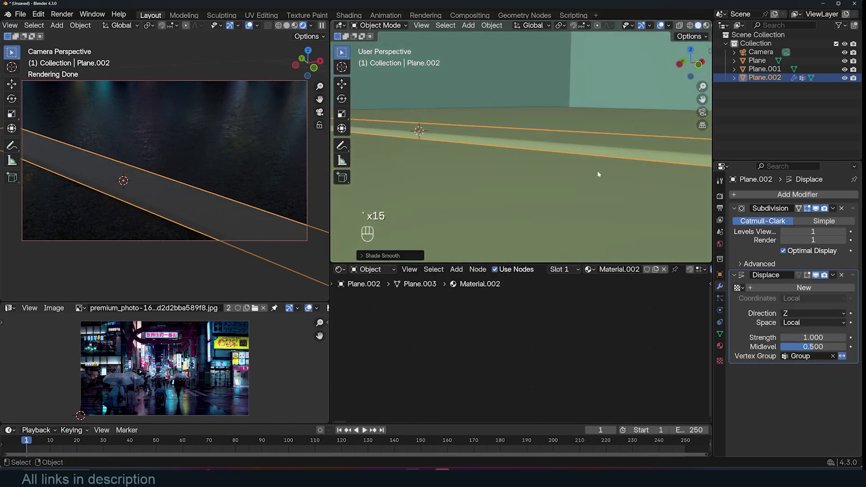
- Set the wall's emission strength to 3, then add an area light and position it near the strip
click(599, 81)
middle_drag(518, 190, 481, 202)
key(shift+a)
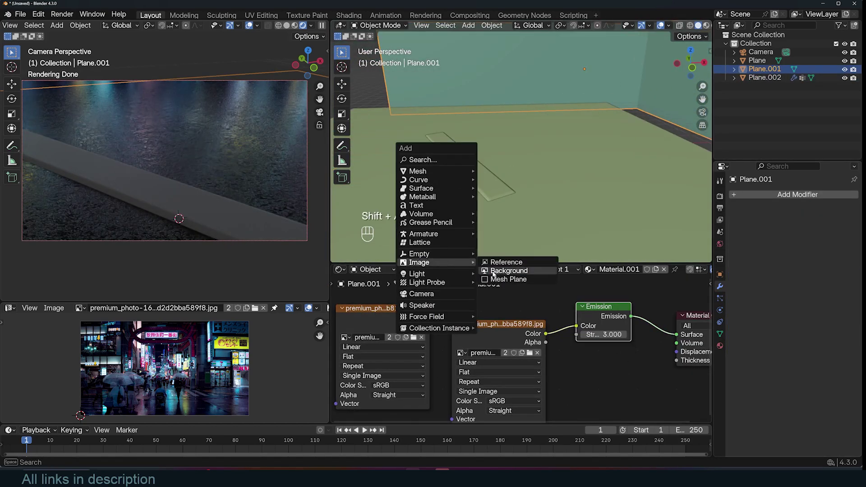
click(491, 353)
key(g)
key(r)
- Box-select the ground, strip and light together and scale them down relative to the wall
scroll(557, 177, down, 3)
drag(454, 100, 589, 177)
key(Right)
middle_drag(582, 171, 583, 135)
key(s)
click(584, 135)
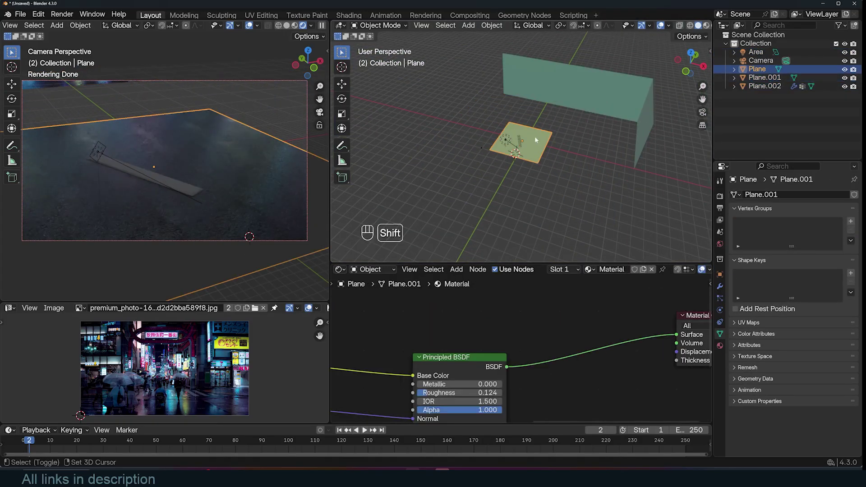
- Select the ground plane, use the snap options and move the scene objects into place from the top view
click(534, 136)
key(shift+s)
key(shift+s)
key(KP_7)
click(517, 138)
key(g)
key(g)
key(g)
key(KP_1)
- Move the area light beside the strip from the top view, rotate it by 90° and open its color setting
click(533, 173)
click(489, 140)
middle_drag(489, 140, 459, 175)
key(KP_7)
text(g)
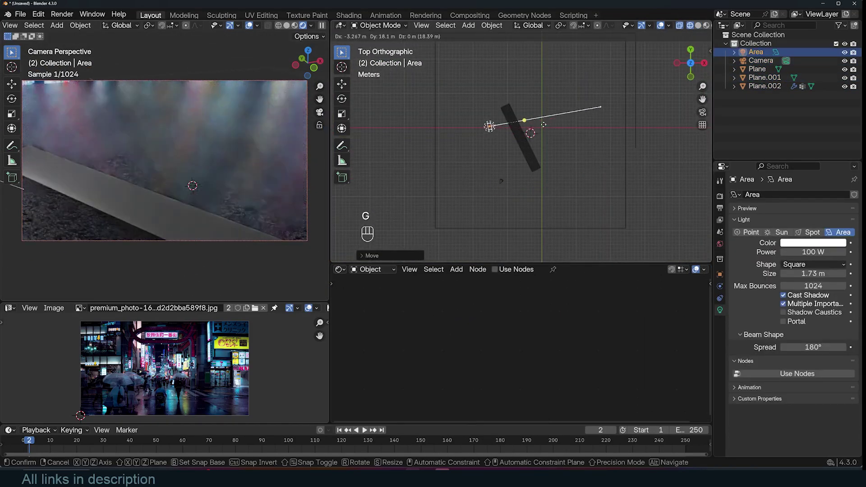
text(90)
key(Return)
click(812, 243)
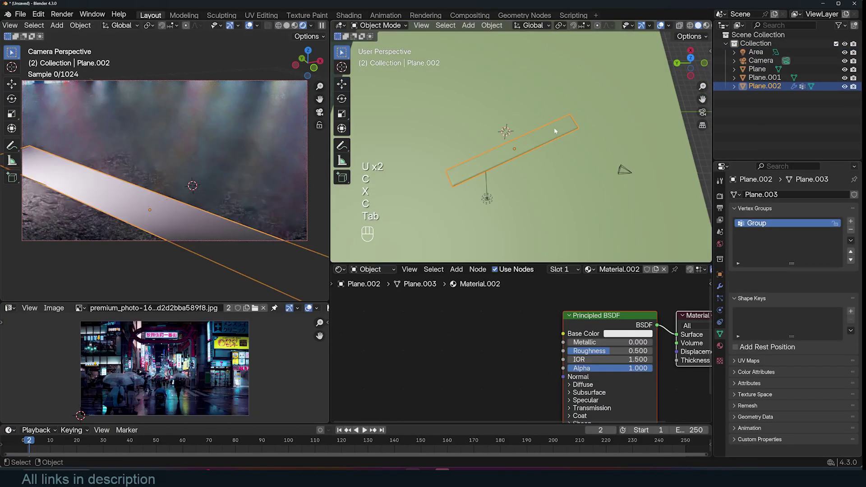
- Resize the strip, set the transform orientation to Local, and reposition it along its own axes within the camera's view
key(s)
click(356, 121)
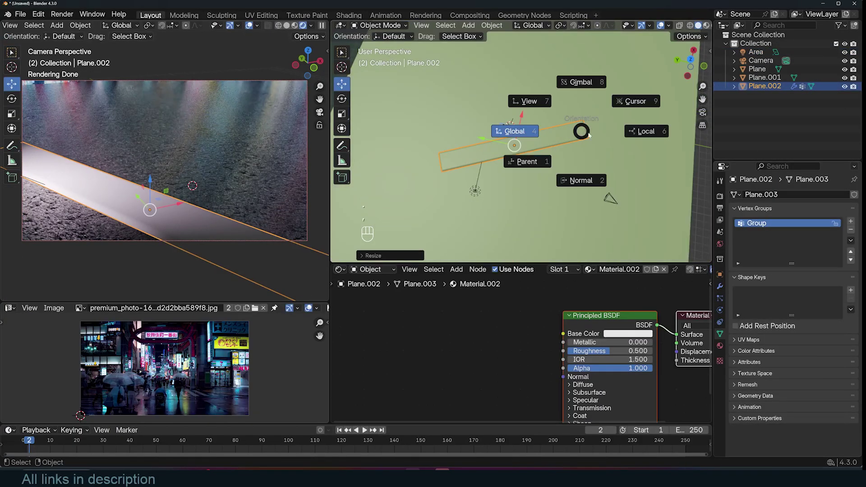
key(6)
key(alt+a)
key(KP_0)
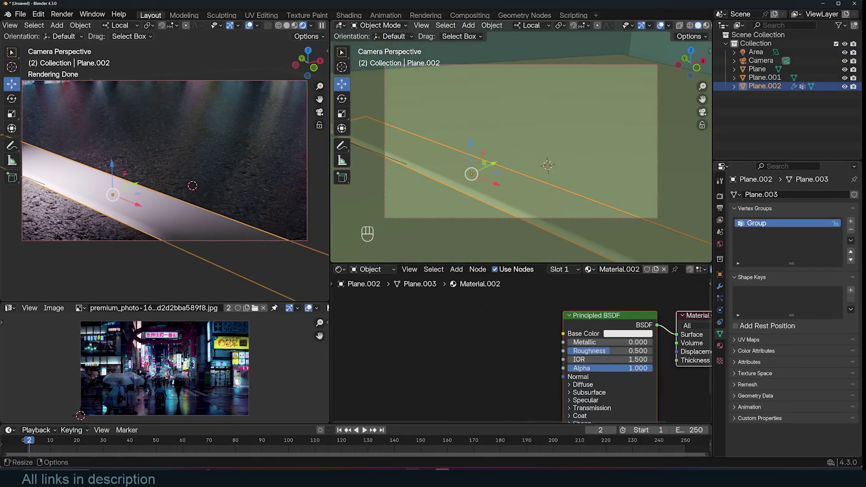
- Switch to the browser and search Google Images for "cracked texture", browsing the results for a suitable surface
key(alt+Tab)
click(480, 195)
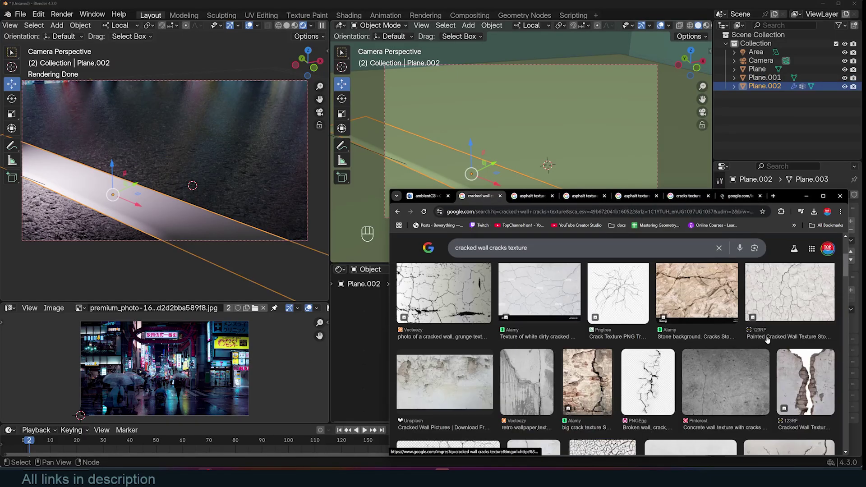
key(ctrl+BackSpace)
key(ctrl+BackSpace)
key(ctrl+BackSpace)
text(texture)
key(Return)
scroll(694, 321, down, 8)
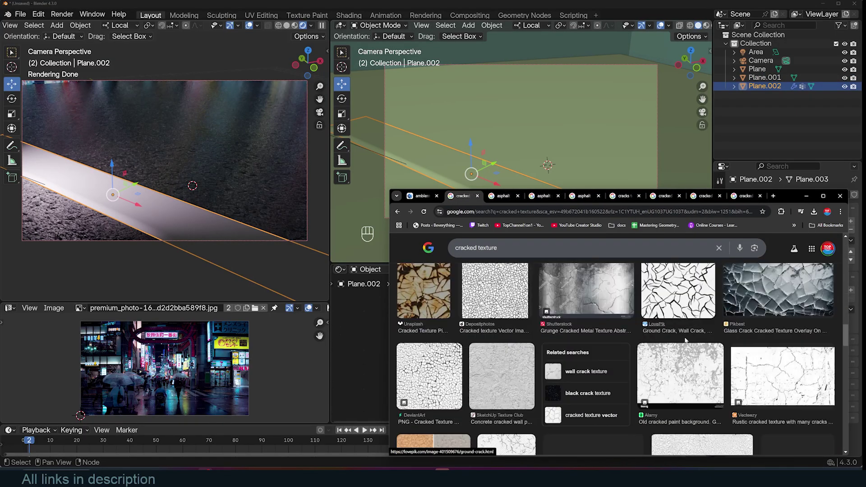
- Open the cracked concrete wall photo from the image results and save it as a JPG in the resources folder
click(503, 197)
click(668, 196)
click(708, 196)
click(719, 195)
right_click(616, 324)
click(640, 356)
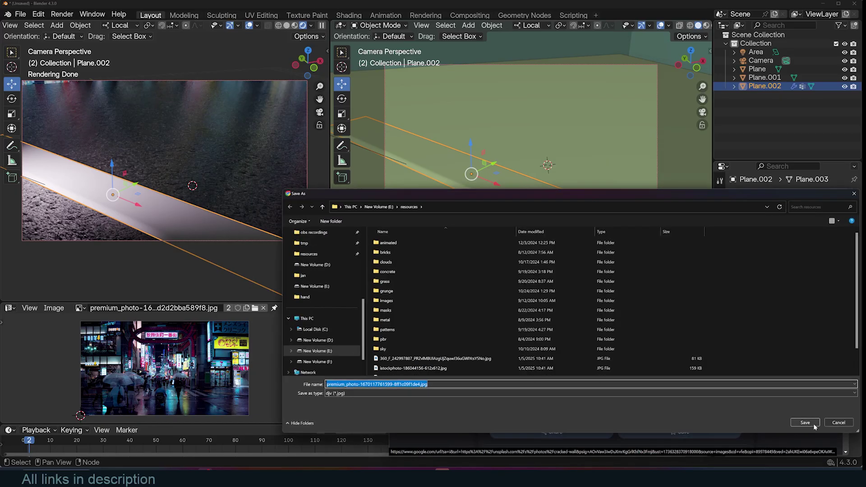
click(805, 422)
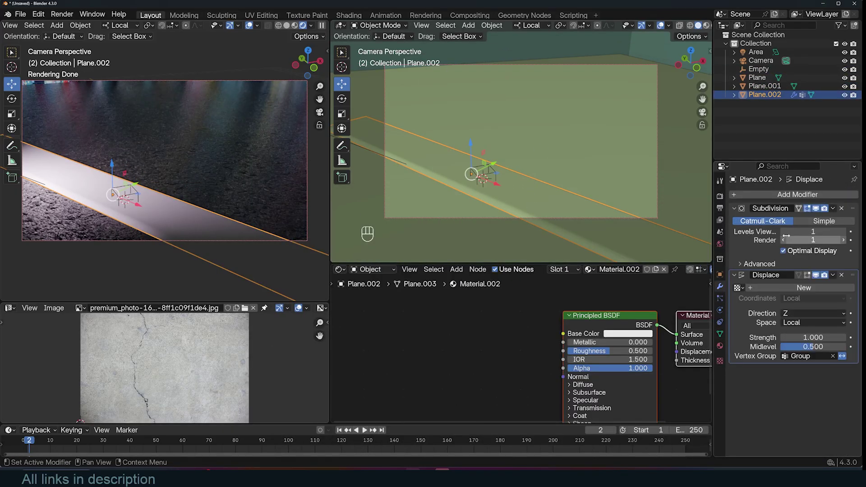
- Set the strip's viewport subdivision to 2 and displace it with the cracked wall image using the Empty's object coordinates
click(734, 208)
click(830, 232)
click(850, 231)
click(792, 220)
click(678, 363)
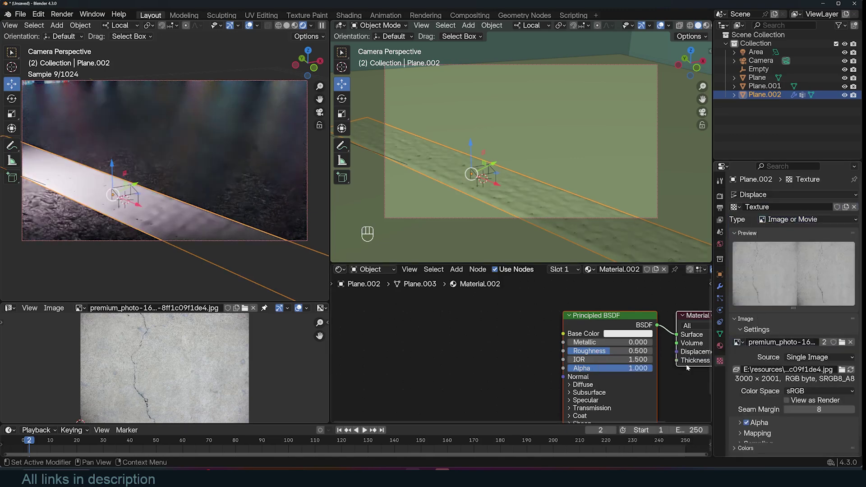
key(ctrl+a)
click(719, 286)
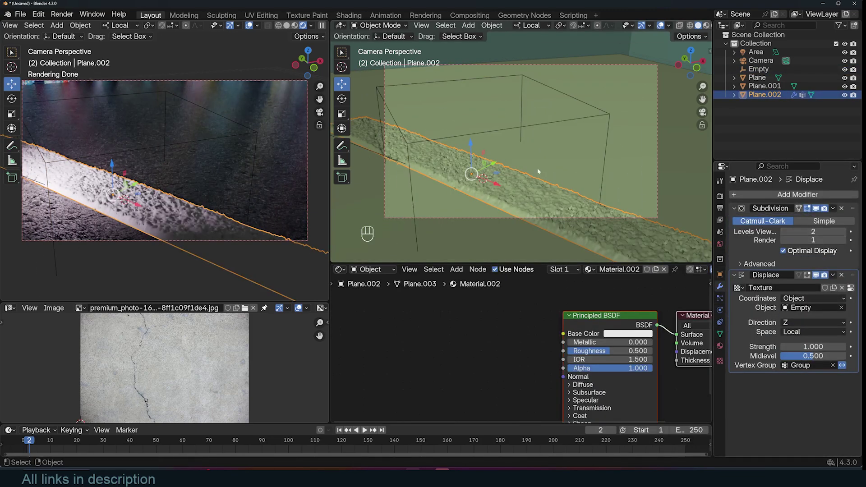
- Move the Empty vertically to about 0.74 m and rotate it about 17.8° around the Z axis
click(537, 167)
key(g)
key(z)
key(r)
key(z)
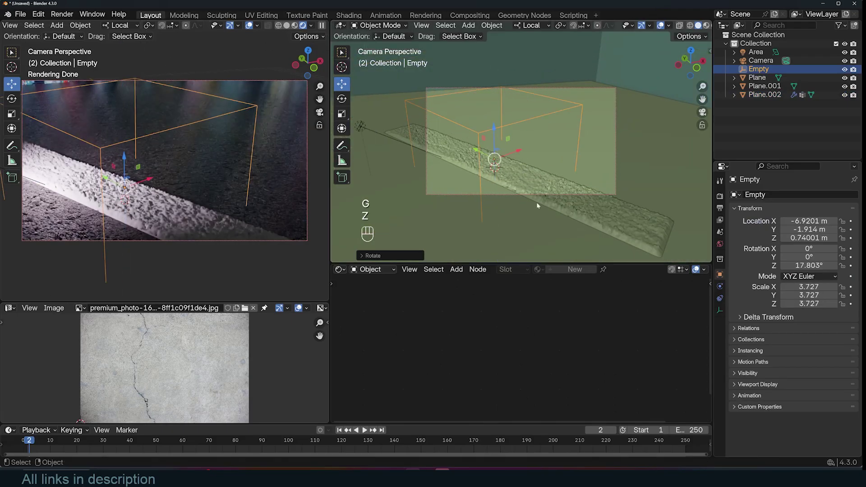
- Add the cracked wall photo to the strip's material as an image texture with mapping nodes and Box projection
key(shift+a)
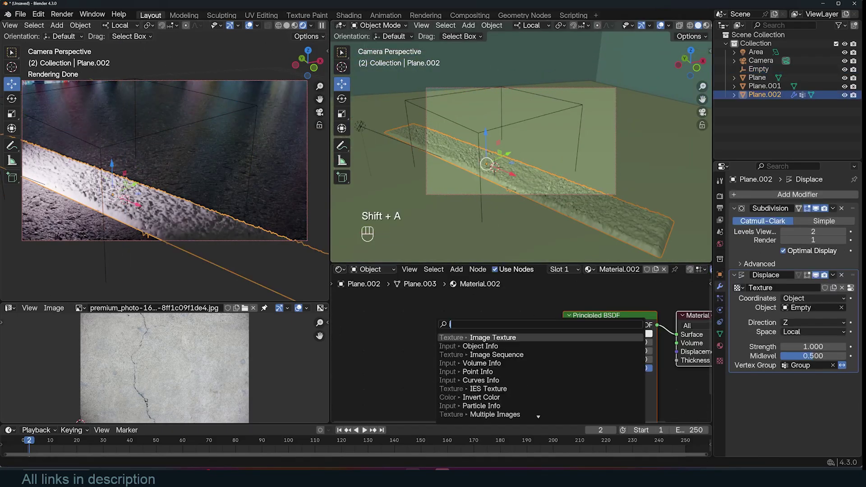
click(492, 354)
key(ctrl+t)
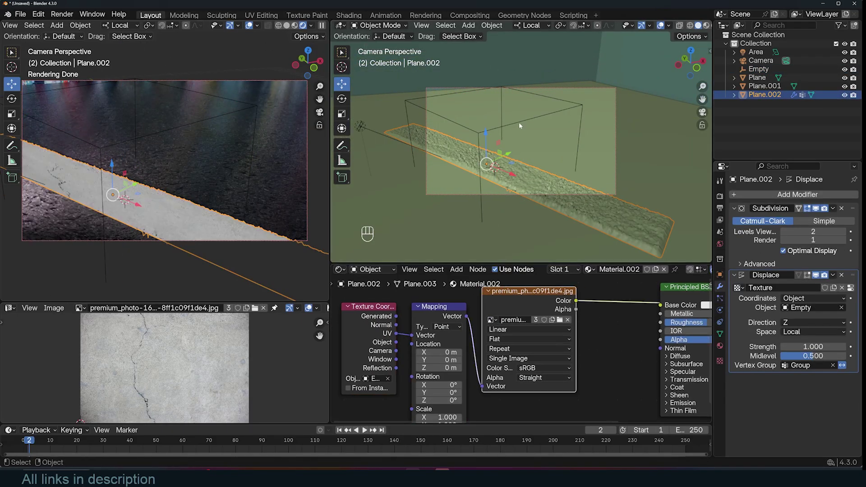
click(512, 339)
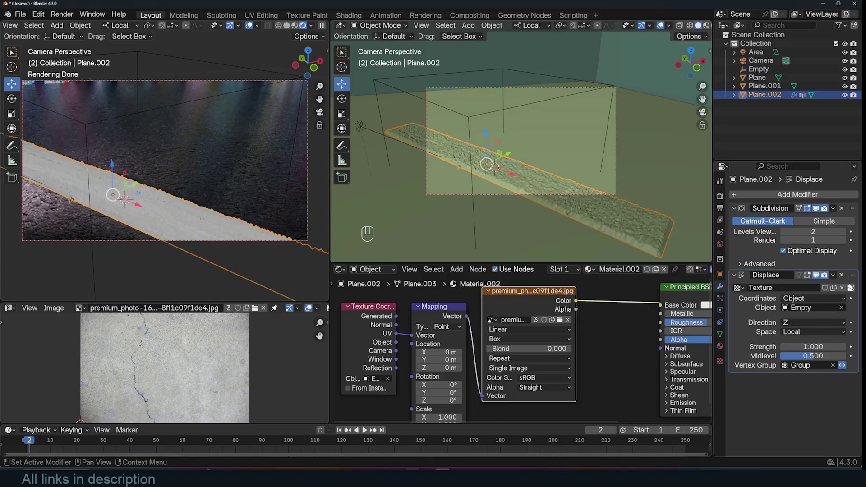
- Try a color ramp on the strip's displacement texture, undo it, and adjust the texture's contrast instead
click(850, 288)
click(751, 432)
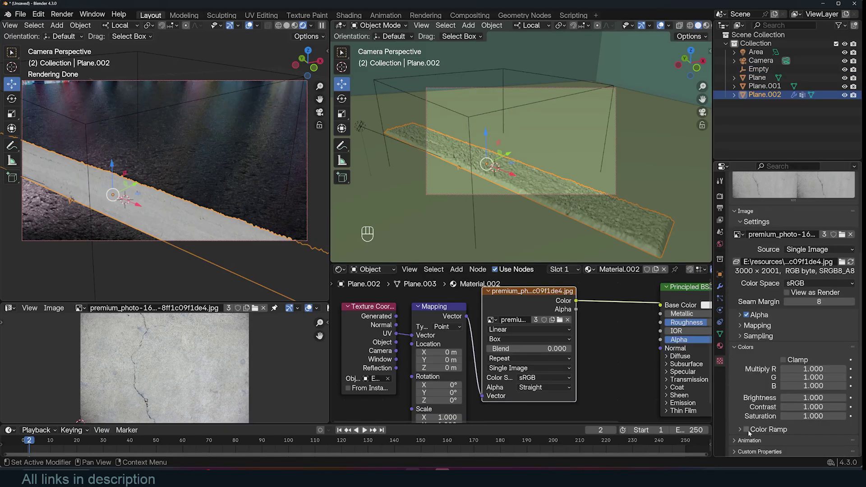
click(748, 427)
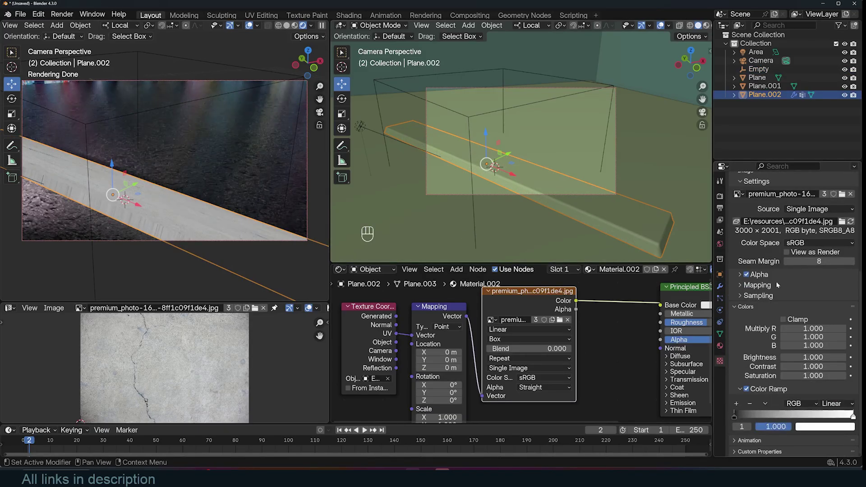
key(ctrl+z)
drag(812, 391, 818, 392)
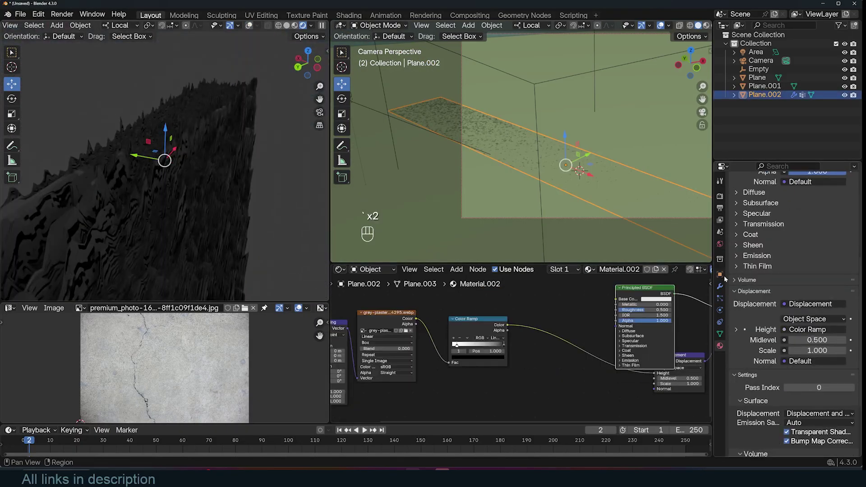
- Adjust the Color Ramp stops feeding the strip's Displacement node, moving the white stop to 0.488, and check the camera view
click(720, 286)
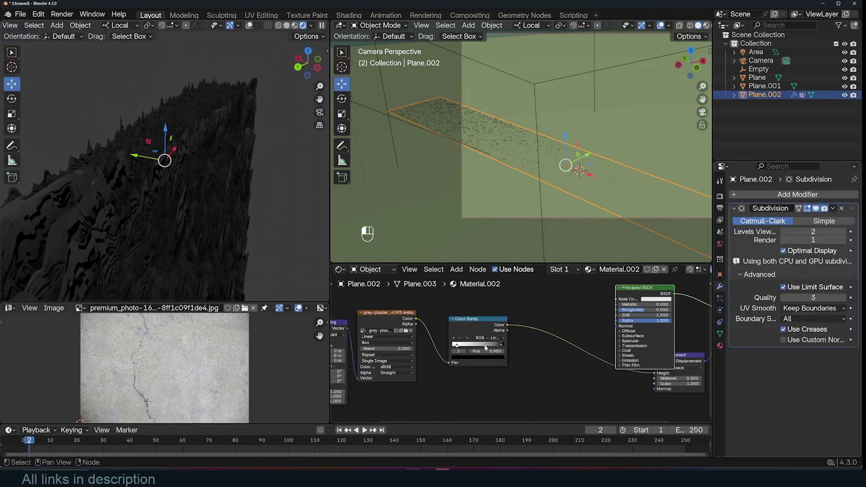
drag(468, 347, 472, 352)
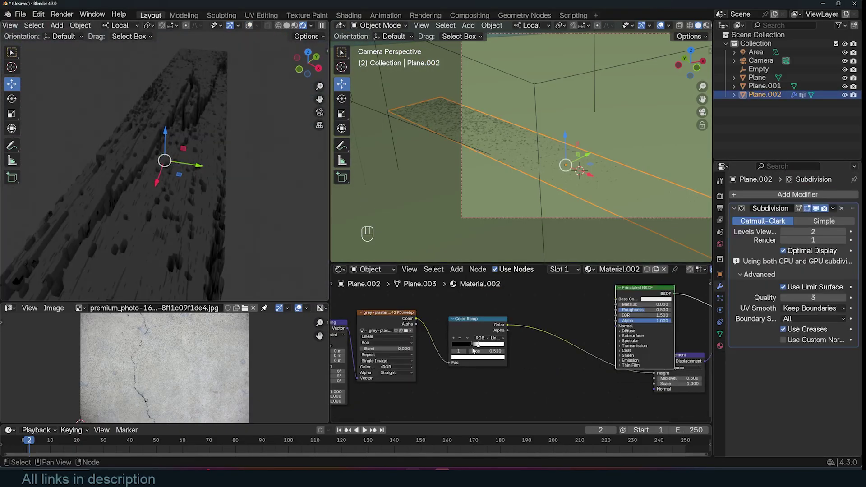
scroll(481, 345, down, 3)
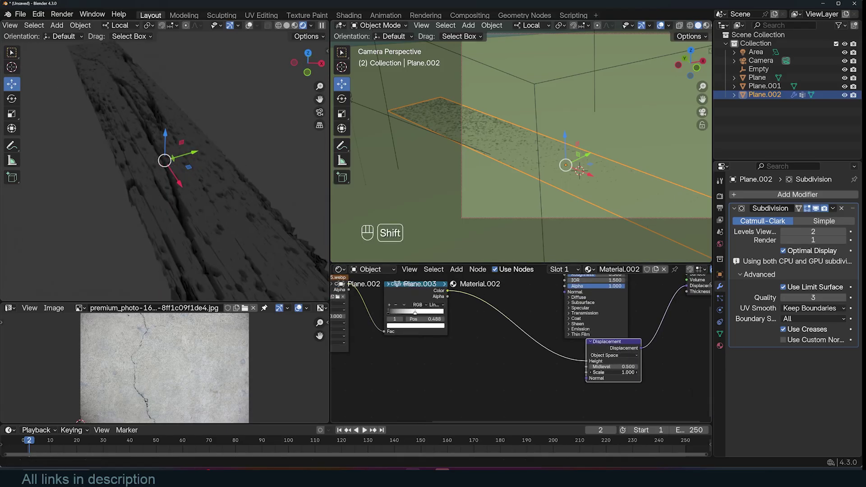
key(KP_0)
key(Home)
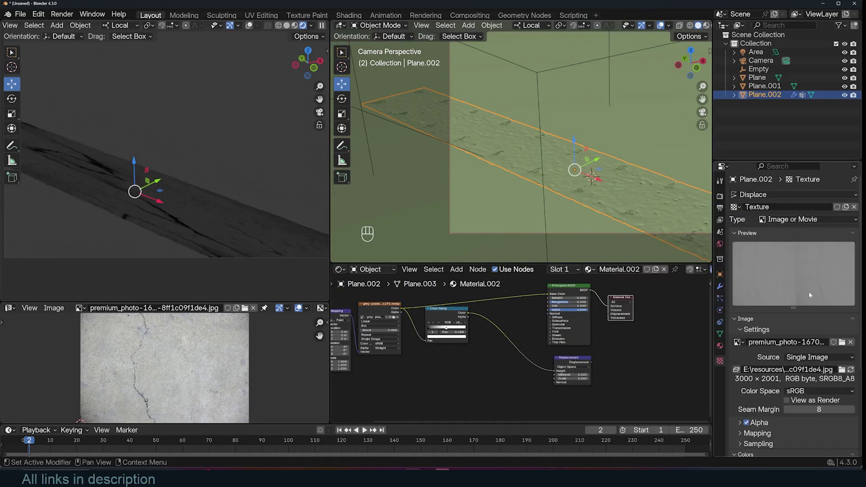
- Try a color ramp on the grey plaster image used by the Displace modifier, and undo it
click(720, 287)
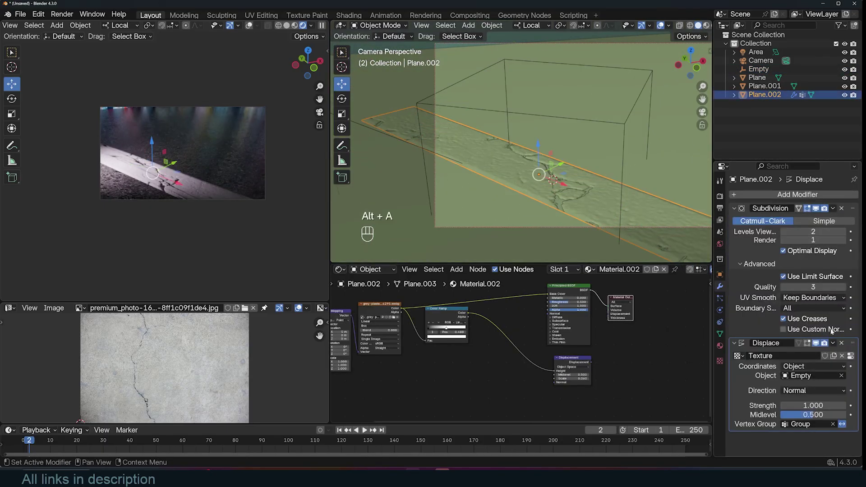
click(850, 356)
click(746, 414)
scroll(758, 405, down, 1)
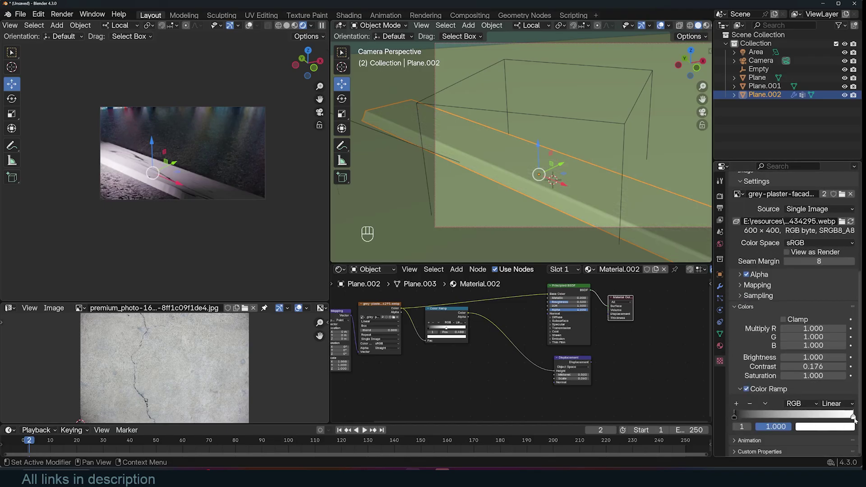
key(ctrl+z)
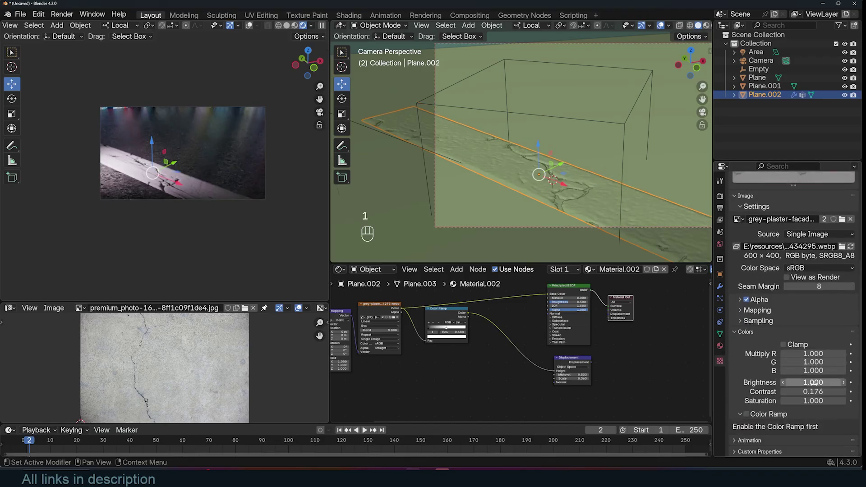
- Try the Displace modifier on the whole strip without its vertex group, and undo the removal
click(719, 288)
key(alt+a)
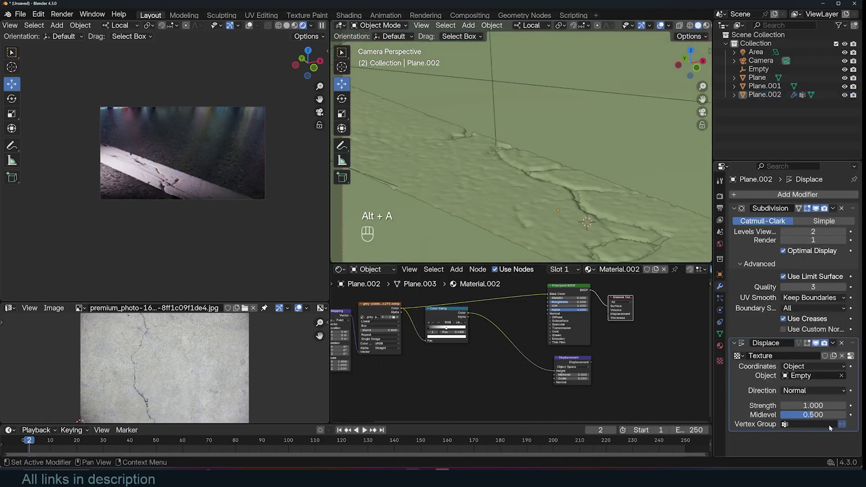
key(Return)
key(ctrl+z)
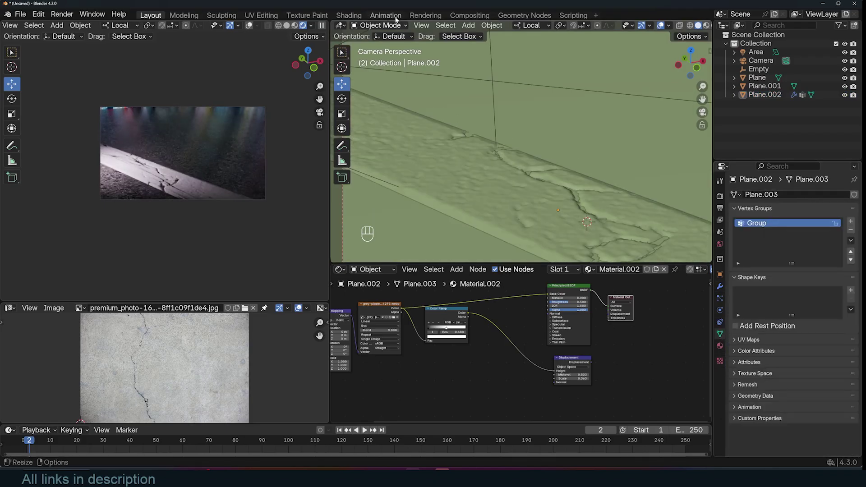
- Try a Vertex Weight Edit modifier on the strip's Group with adjusted add and default weight settings, and remove it
text(vertex weight)
key(Return)
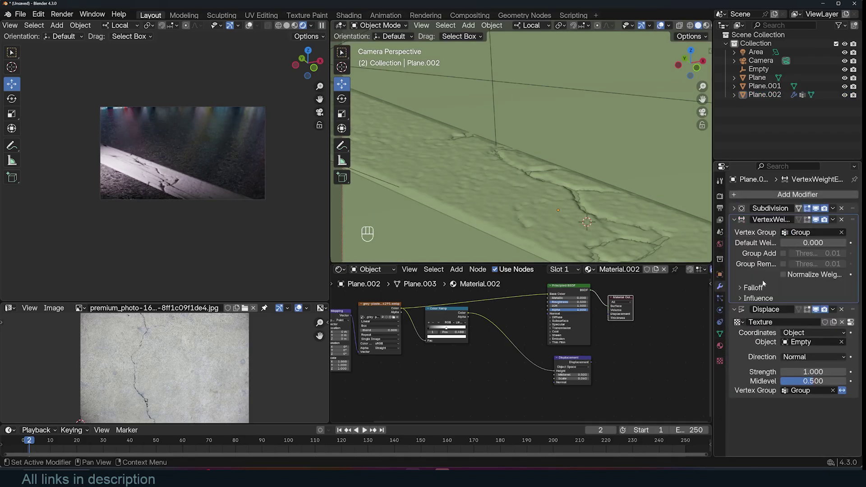
click(379, 25)
click(378, 71)
click(783, 254)
mouse_move(807, 243)
mouse_down()
mouse_move(825, 242)
mouse_move(790, 268)
mouse_up()
key(ctrl+x)
- Smooth the strip's vertex weights in Weight Paint mode with factor 1, 6 iterations and expand/contract 0.060
click(466, 25)
mouse_move(438, 26)
click(488, 121)
drag(432, 243, 460, 243)
scroll(519, 149, down, 5)
key(ctrl+Tab)
middle_drag(450, 136, 390, 74)
key(ctrl+Tab)
click(466, 25)
click(489, 121)
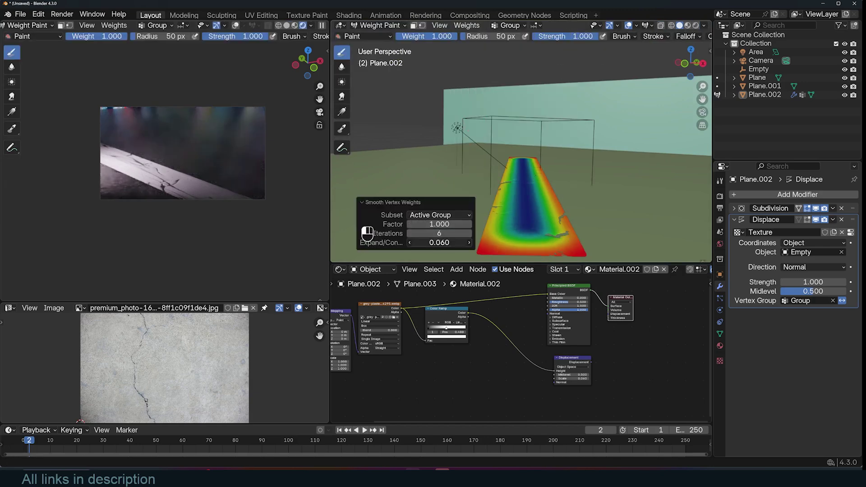
- Apply vertex group levels with offset -0.410 and gain 1.990, and try a Displace strength of 2.9 in Object Mode
click(466, 25)
click(488, 111)
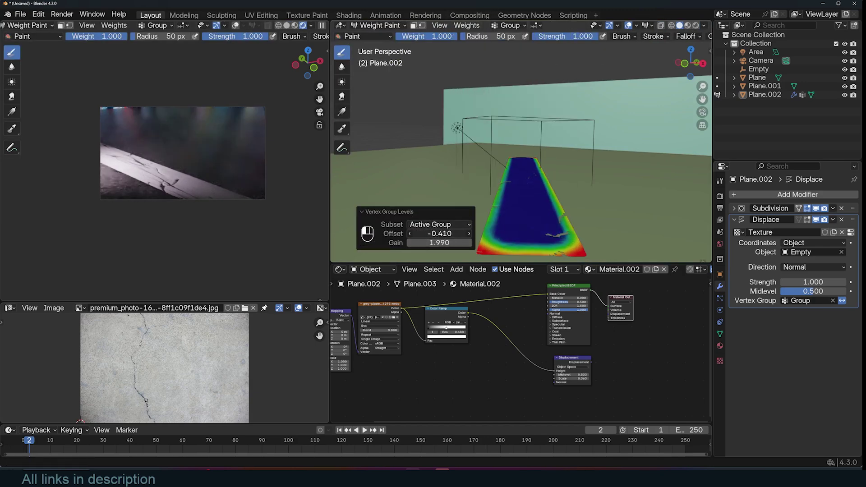
click(382, 35)
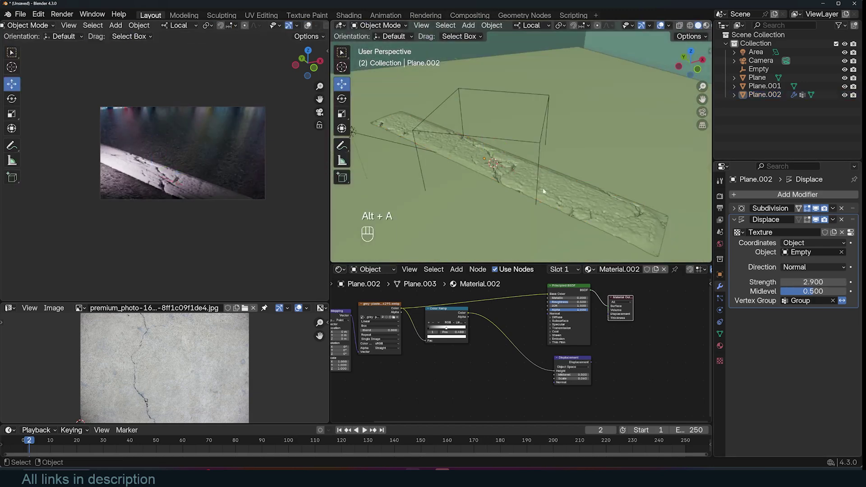
key(KP_0)
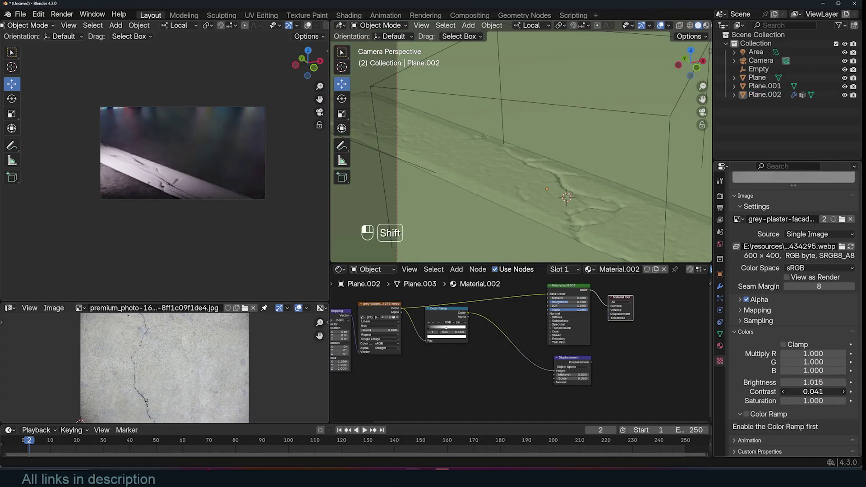
- Set the displacement texture's brightness to 1.030 and contrast to 0.033, and save the file as rpad
key(ctrl+z)
key(ctrl+s)
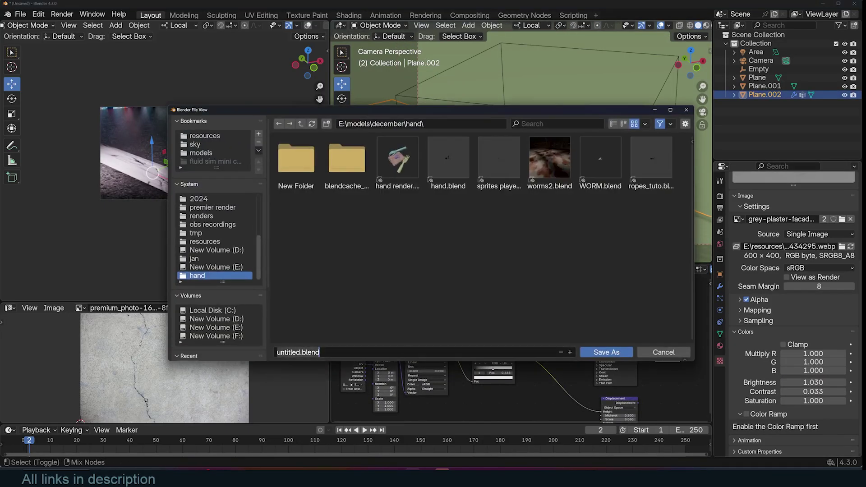
text(rpad)
key(Return)
key(alt+a)
key(ctrl+z)
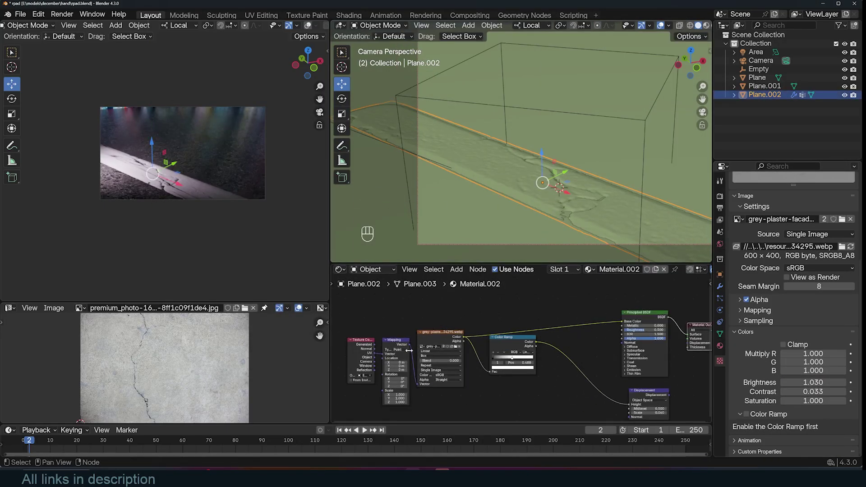
- Add the cracked wall photo as a second image texture node, connect it to Base Color and give it mapping nodes
key(shift+d)
click(491, 326)
scroll(482, 334, up, 1)
click(473, 332)
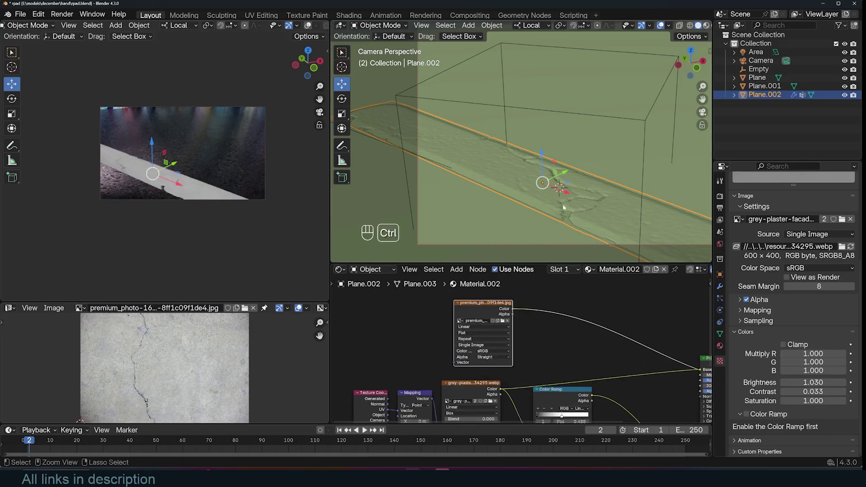
key(ctrl+t)
scroll(478, 325, down, 1)
- Import the grunge texture as an image node in the curb material, add mapping nodes and use Box projection
key(n)
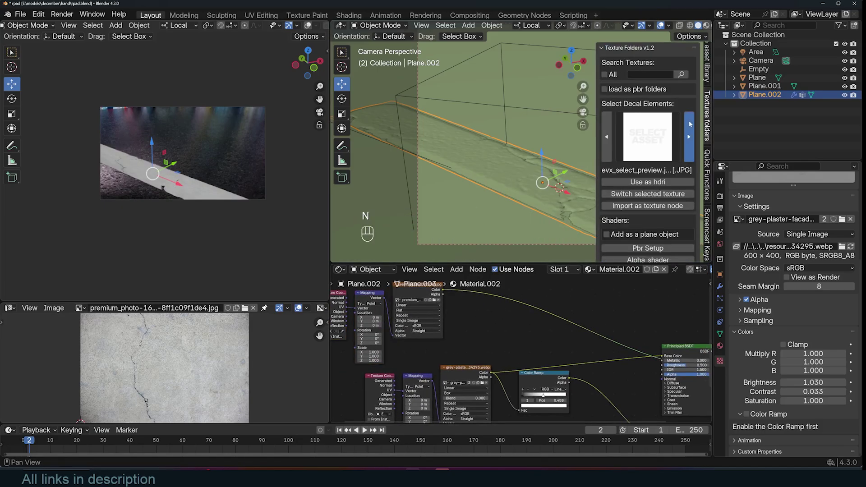
scroll(647, 170, down, 5)
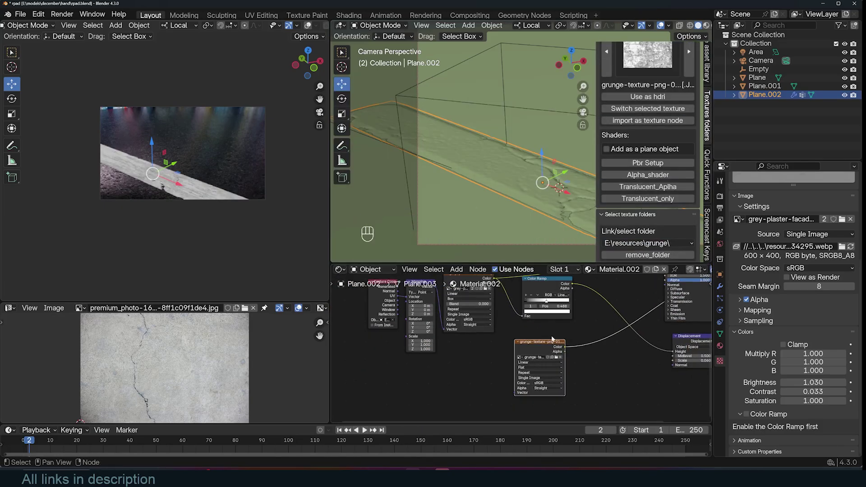
key(ctrl+t)
drag(515, 330, 514, 326)
scroll(523, 343, down, 2)
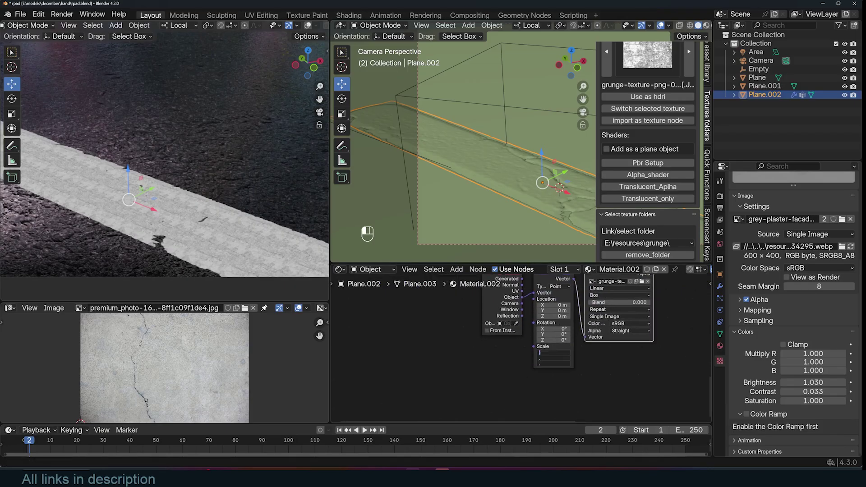
- Set the grunge texture's mapping scale to 0.200 and multiply it into the base color with a factor of 0.500
ctrl+scroll(586, 324, right, 4)
shift+scroll(650, 298, up, 4)
key(alt+a)
key(alt+a)
scroll(572, 298, down, 3)
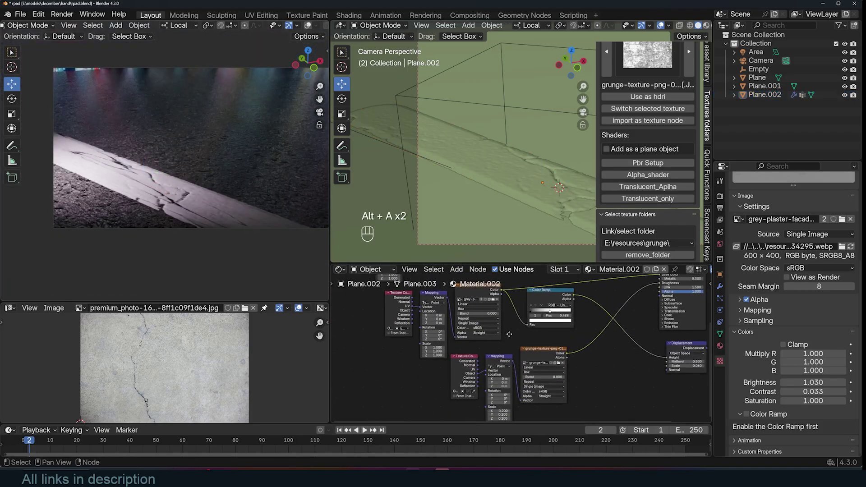
key(Return)
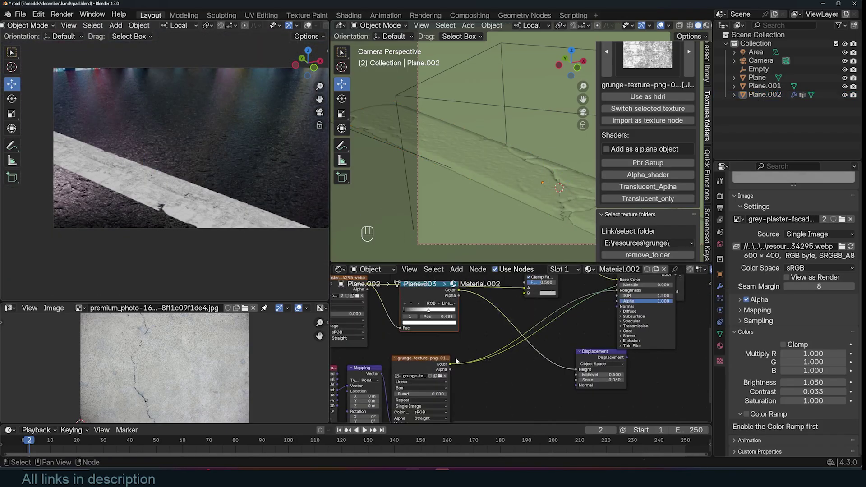
- Replace the Displacement node with a Bump node at strength 0.180, and offset the grunge roughness with a Math Add of -0.200
key(x)
key(x)
scroll(519, 338, up, 2)
key(shift+a)
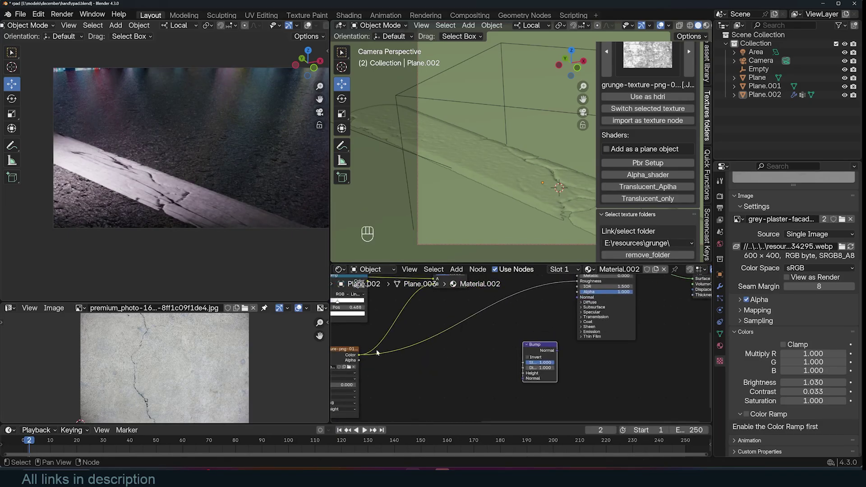
key(ctrl+s)
shift+scroll(531, 365, up, 3)
key(shift+a)
text(mat)
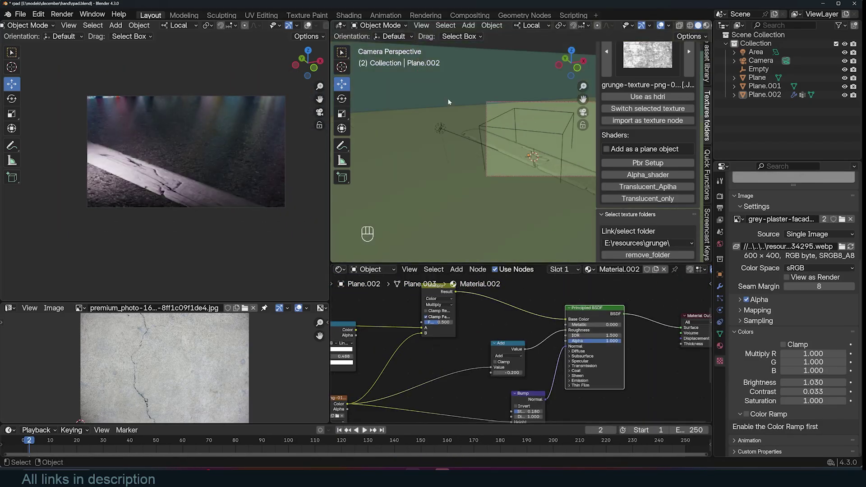
key(ctrl+z)
middle_drag(406, 113, 571, 141)
key(ctrl+z)
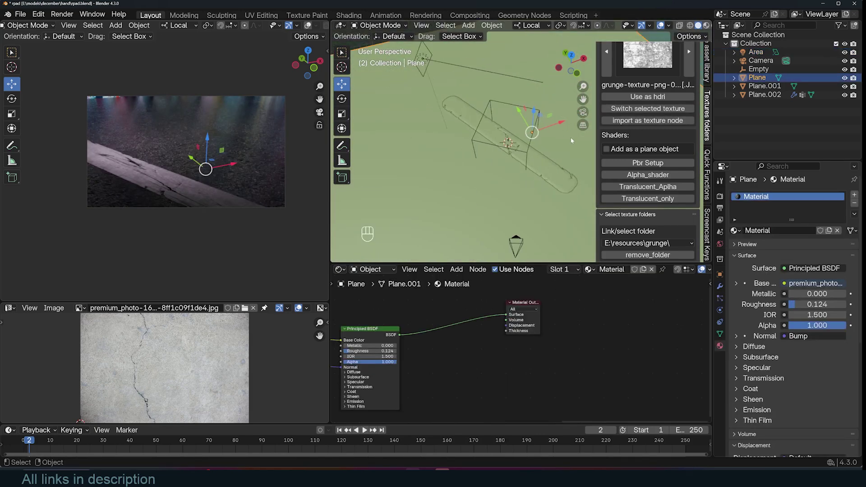
key(ctrl+z)
key(KP_7)
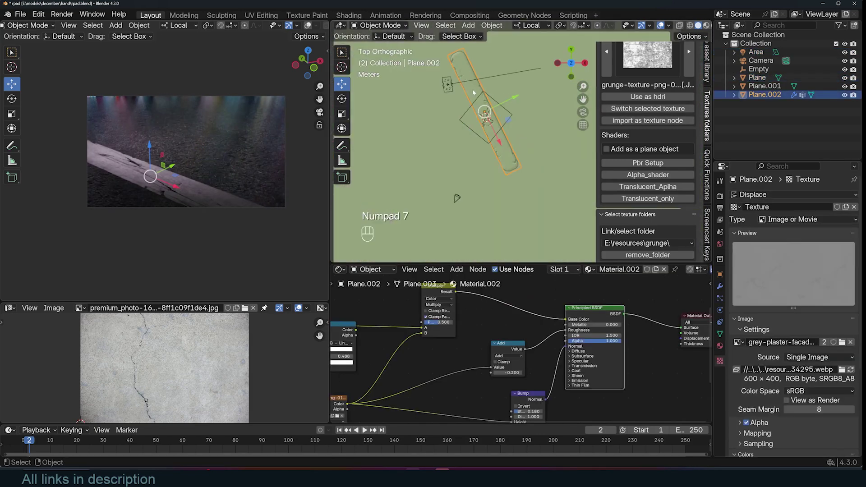
key(shift+d)
key(Tab)
key(ctrl+z)
key(Tab)
key(alt+a)
key(Tab)
key(Tab)
key(x)
- Duplicate the curb strip, place the copy farther back across the road surface, and save the file
key(shift+d)
click(518, 91)
key(g)
key(z)
middle_drag(518, 92, 498, 152)
key(Tab)
key(alt+a)
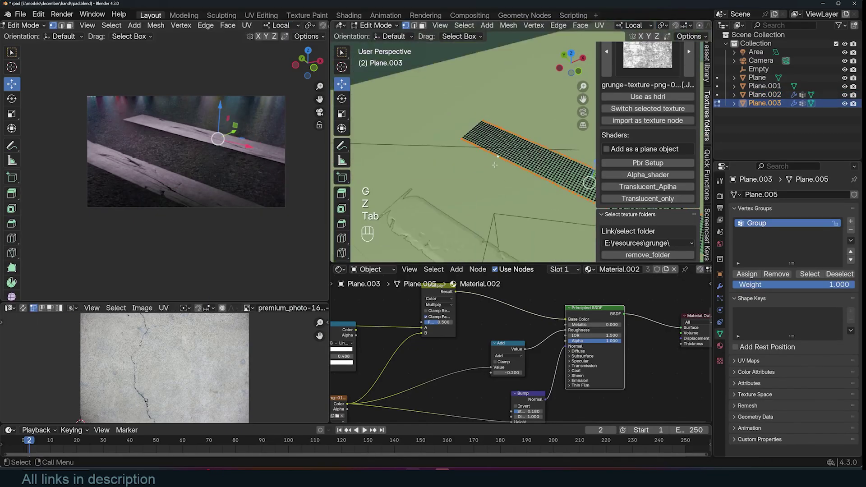
key(Tab)
key(alt+a)
key(KP_7)
key(s)
scroll(518, 210, down, 4)
key(ctrl+s)
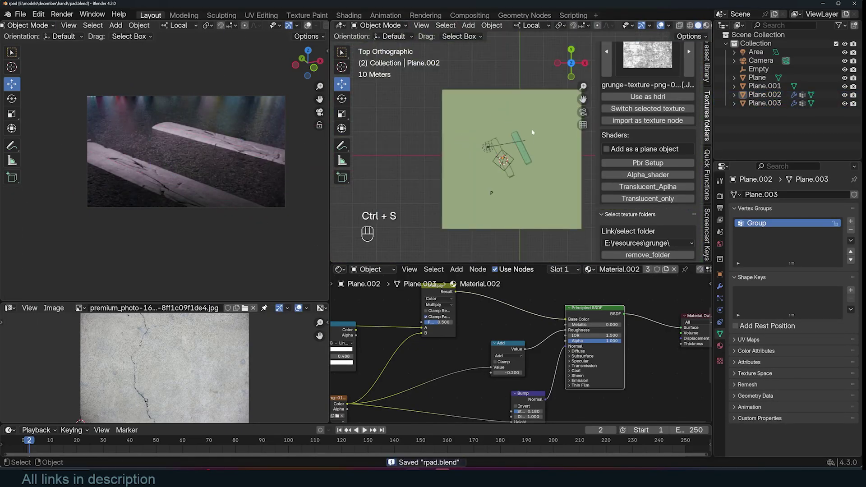
- Move the strip copy about 0.70 m in X and 1.88 m in Y, and place two more copies on the ground
click(545, 151)
middle_drag(544, 150, 519, 113)
scroll(518, 113, up, 5)
key(g)
key(z)
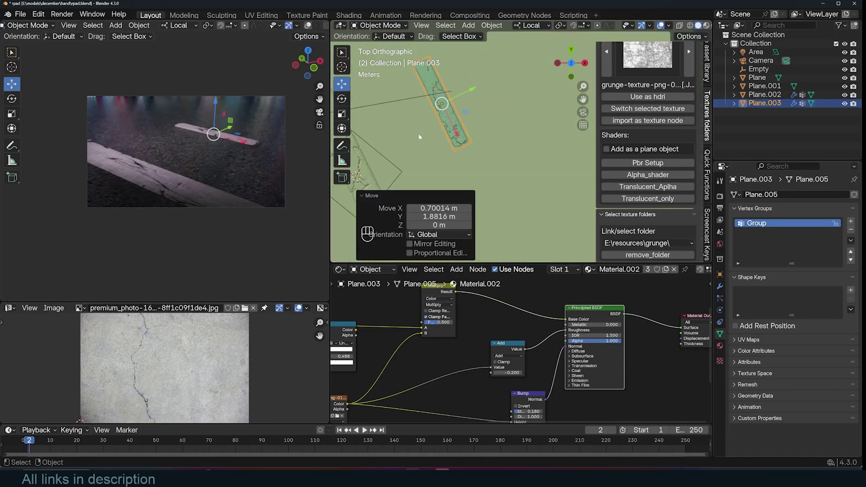
click(495, 169)
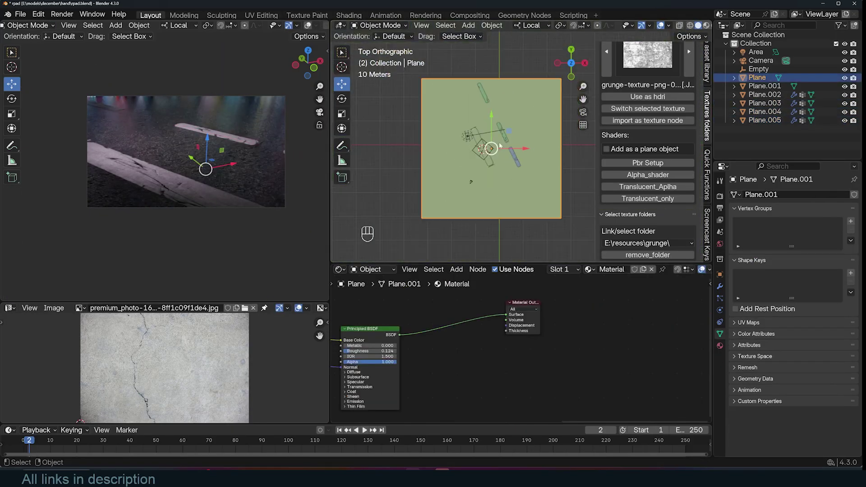
- Separate a square patch of the ground plane beside the main strip into its own object and select it
key(Tab)
key(alt+a)
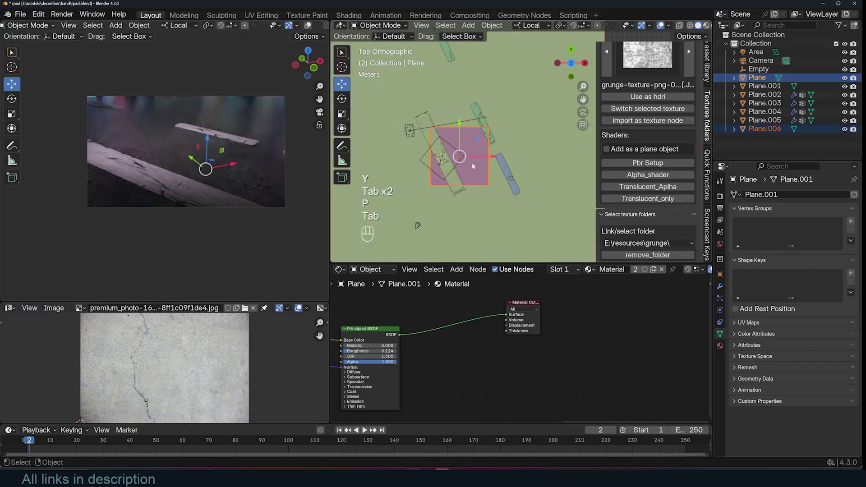
middle_drag(478, 162, 450, 115)
scroll(451, 115, up, 3)
click(449, 111)
key(Tab)
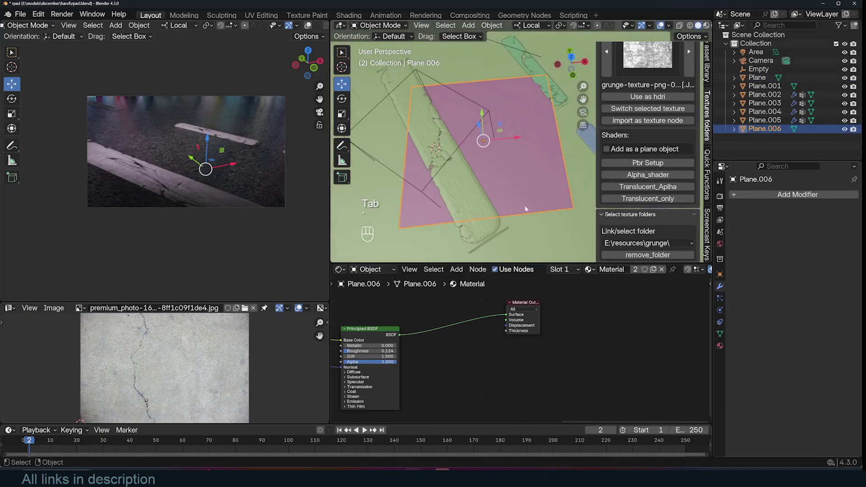
- Add a Subdivision Surface modifier to the separated ground patch
key(Right)
key(KP_0)
click(785, 194)
text(s)
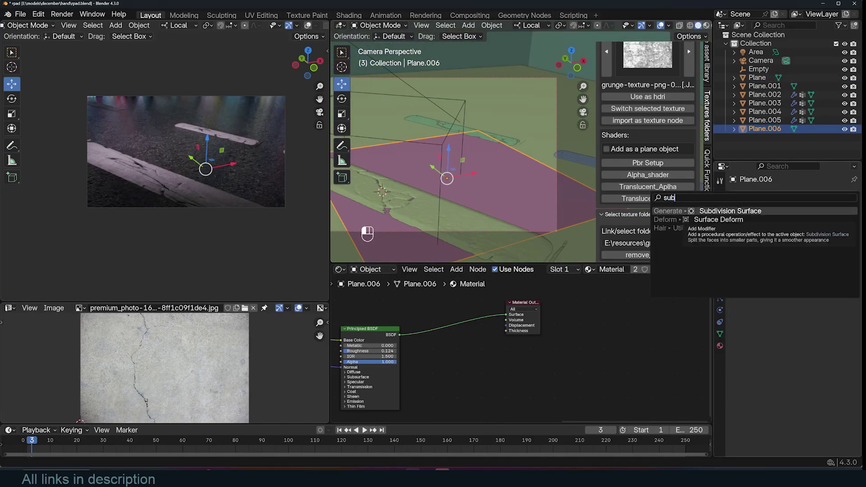
key(Return)
- Transfer the cracked strip's Displace modifier setup to the ground patch with Link/Transfer Data
key(alt+a)
click(504, 171)
shift+click(484, 189)
shift+click(483, 190)
key(ctrl+l)
click(458, 262)
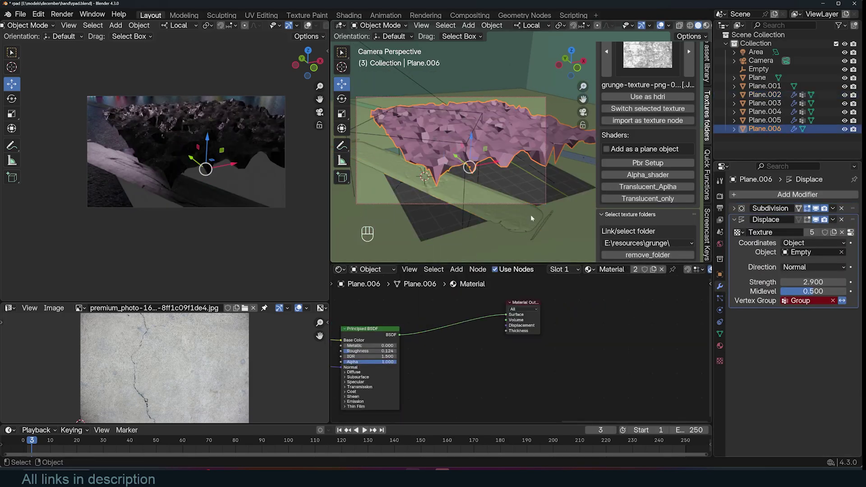
- Create a vertex group on the ground patch for its Displace modifier
key(Tab)
click(720, 333)
key(Tab)
- Set the patch's Subdivision to Simple with 5 viewport levels, and adjust the Displace strength to around -0.110
shift+click(720, 287)
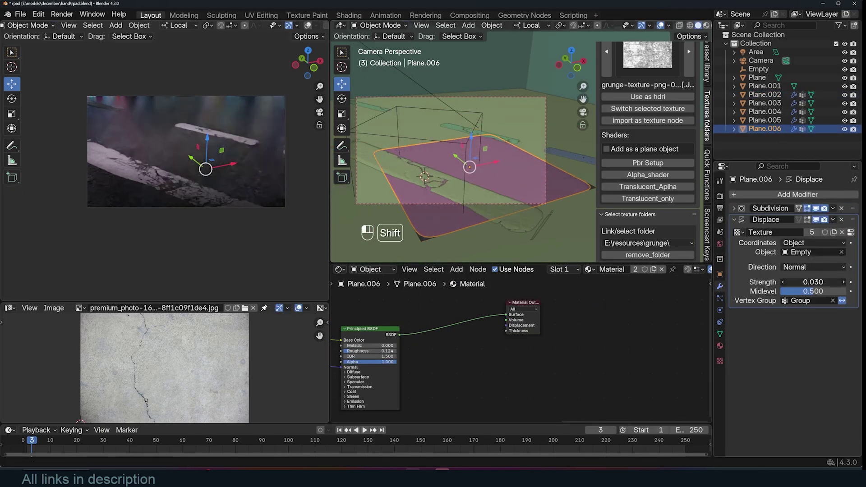
click(734, 209)
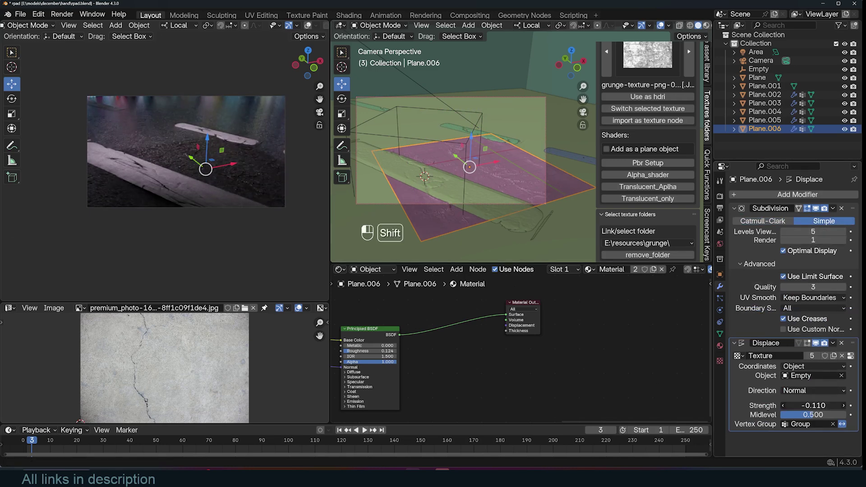
shift+drag(812, 405, 794, 405)
- Duplicate the displacement Empty, snap the copy to the 3D cursor on the patch and rescale it
key(shift+d)
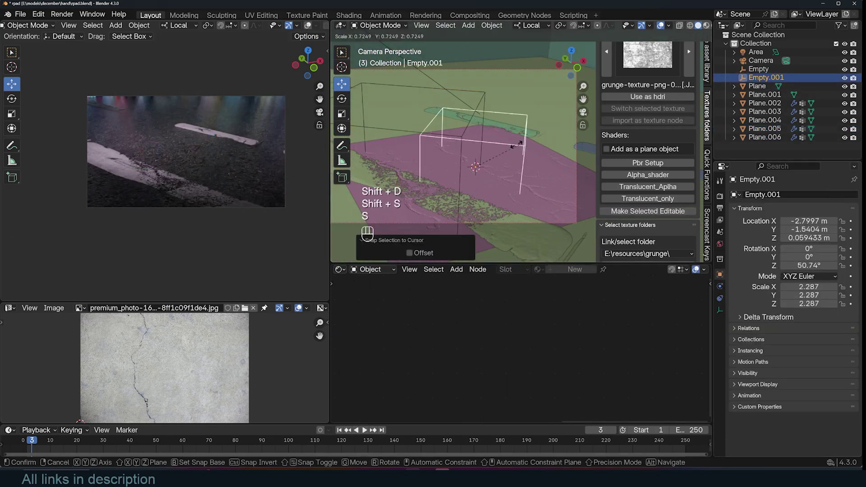
click(510, 145)
shift+click(536, 183)
- Drive the patch's Displace with Empty.001 at strength 0.330 and midlevel 0.539, and shade the patch smooth
click(514, 179)
click(514, 179)
right_click(514, 179)
click(531, 157)
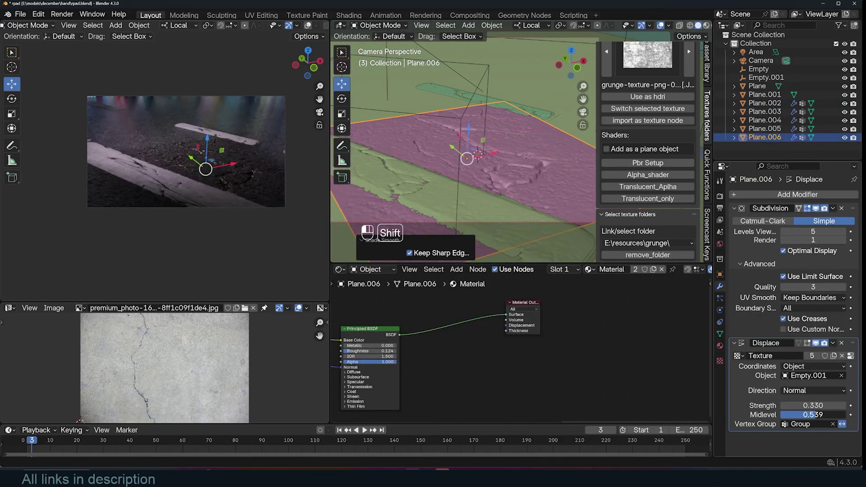
- Add a sphere Empty to the scene for controlling the ground texture
key(alt+a)
scroll(495, 129, down, 3)
middle_drag(489, 132, 500, 144)
key(shift+a)
mouse_move(464, 356)
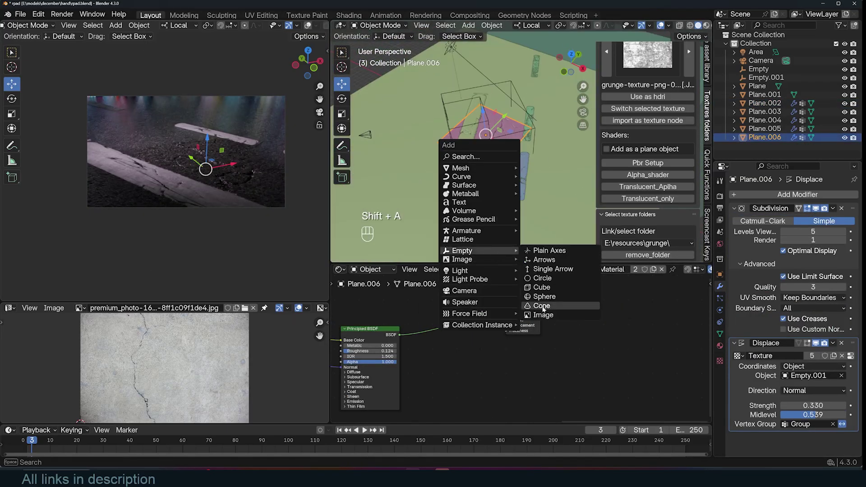
click(534, 356)
- Select the ground plane and assign the sphere Empty as the object in its Texture Coordinate node
click(519, 158)
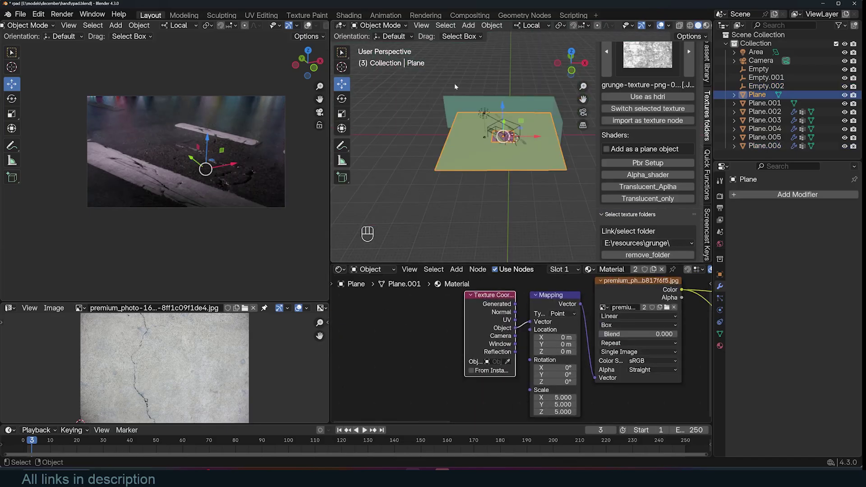
key(grave)
key(grave)
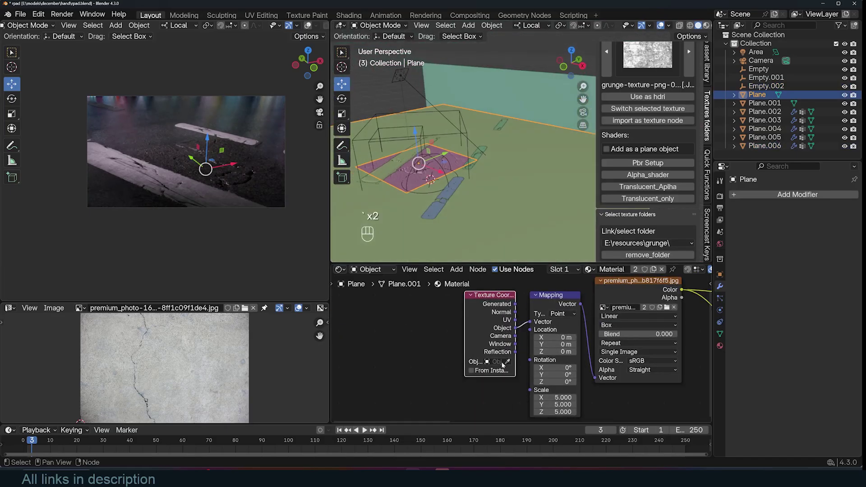
click(448, 182)
- Scale the sphere Empty up to resize the asphalt texture, hide the sidebar and save the file
key(s)
click(485, 179)
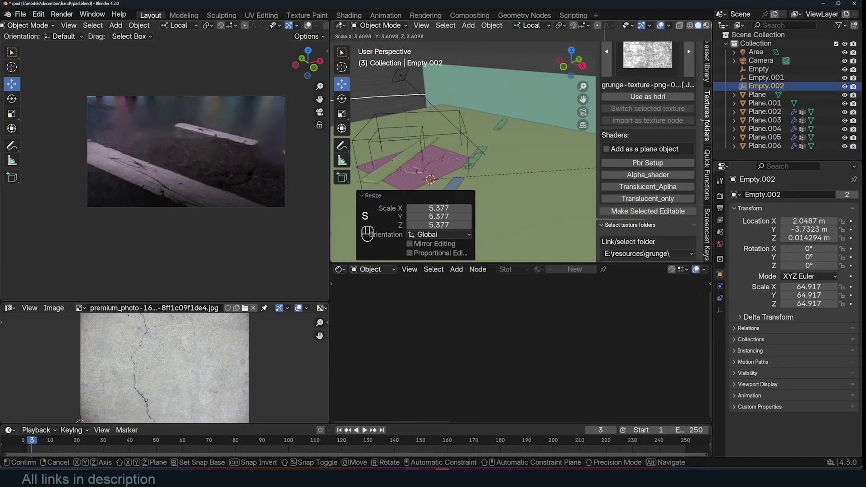
scroll(464, 149, down, 5)
key(n)
click(719, 286)
key(ctrl+s)
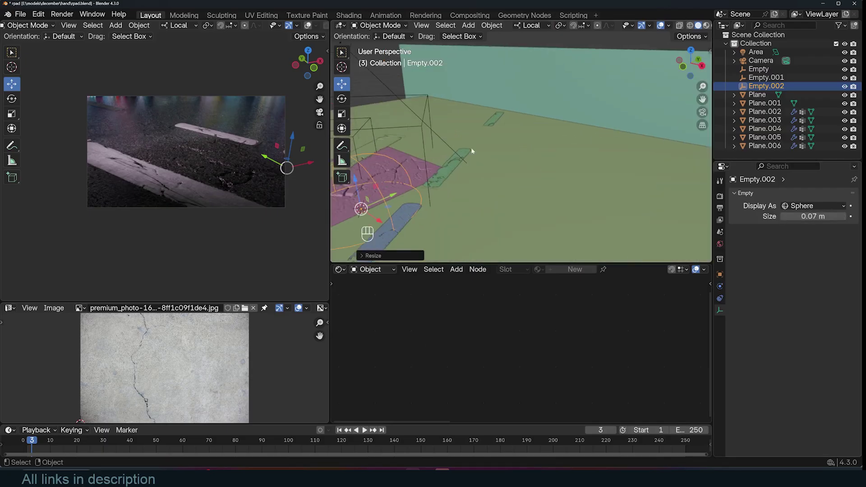
- Make a linked duplicate of the displaced ground patch and place it beside the first one
click(459, 173)
key(Tab)
key(Tab)
key(alt+d)
key(x)
click(465, 82)
key(alt+a)
key(KP_0)
middle_drag(465, 82, 420, 155)
scroll(457, 197, up, 5)
key(KP_7)
key(Tab)
key(KP_0)
key(x)
key(Escape)
key(Tab)
- Duplicate the ground patch as an independent copy behind the others, and give its Displace modifier a separate Texture.001
key(shift+d)
middle_drag(550, 139, 519, 149)
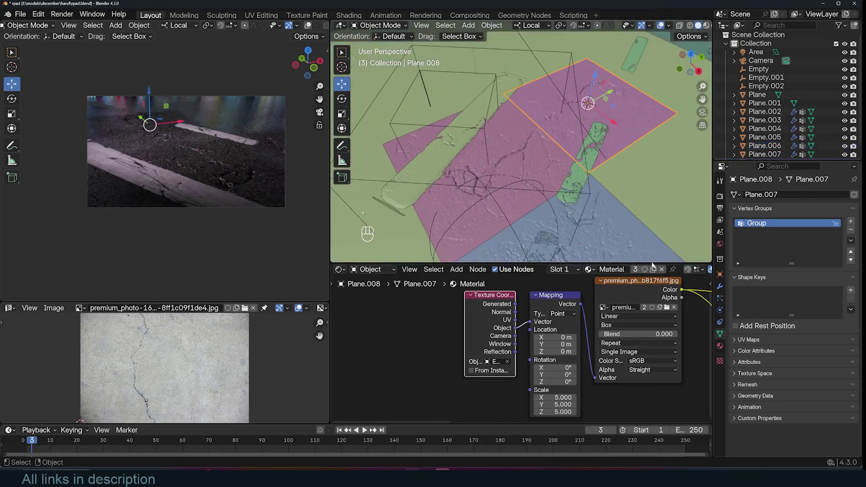
click(720, 361)
click(841, 342)
double_click(345, 146)
key(BackSpace)
click(662, 352)
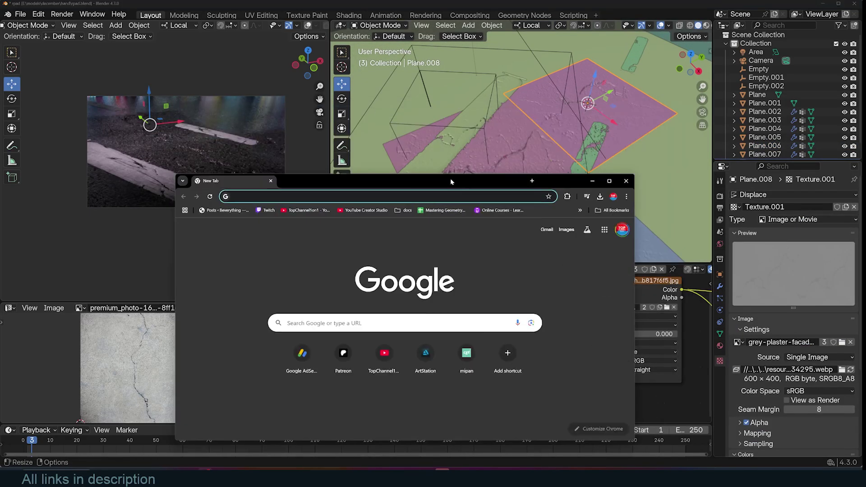
- In the web browser, search for "height map" images and look through the results
text(height map)
key(Return)
scroll(228, 287, down, 3)
scroll(228, 287, down, 10)
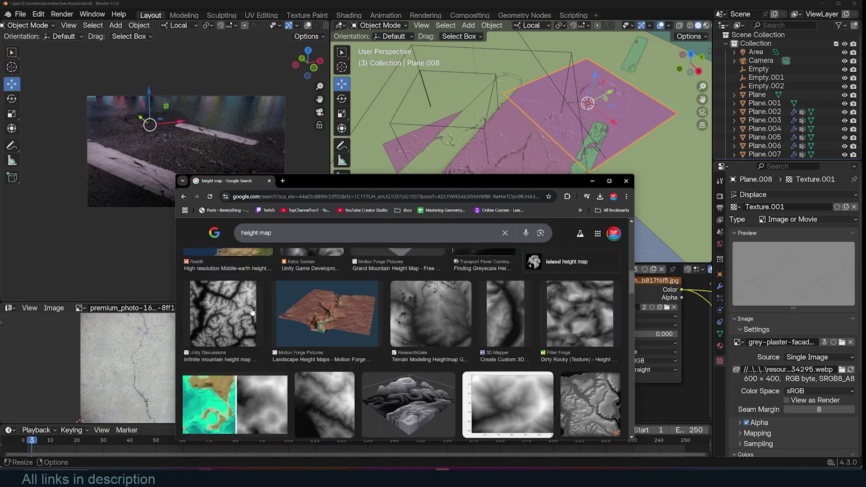
- Refine the image search to "crack height map" and browse the results for a usable displacement map
click(316, 233)
key(Home)
text(carck)
key(Return)
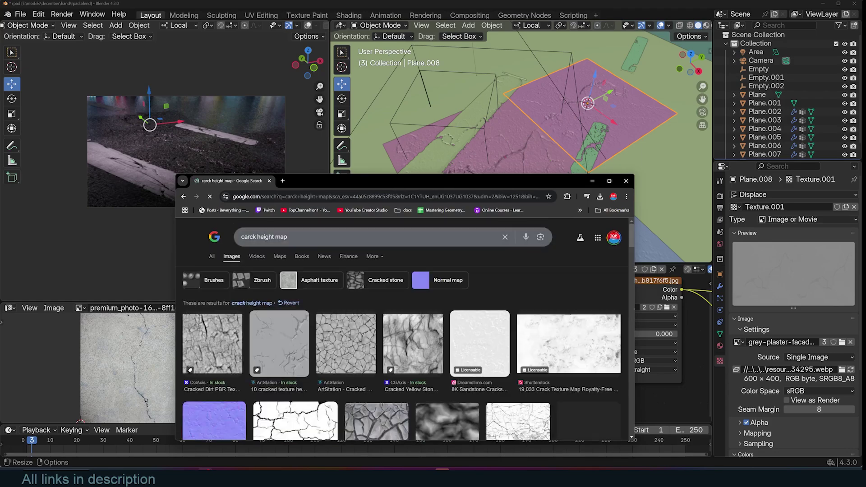
scroll(290, 257, down, 10)
scroll(290, 257, down, 5)
double_click(248, 233)
click(582, 377)
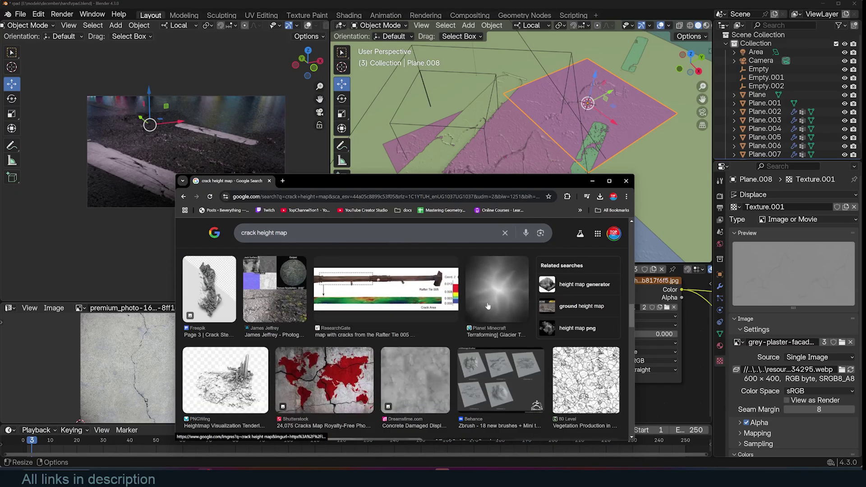
- Change the image search to "crack texture" and browse the results
scroll(452, 314, down, 3)
double_click(264, 233)
key(BackSpace)
double_click(258, 233)
text(texture)
key(Return)
scroll(494, 341, down, 5)
- Open a crack texture result in a new tab, save a related crack image and return to Blender
middle_click(494, 341)
click(320, 181)
scroll(241, 302, down, 3)
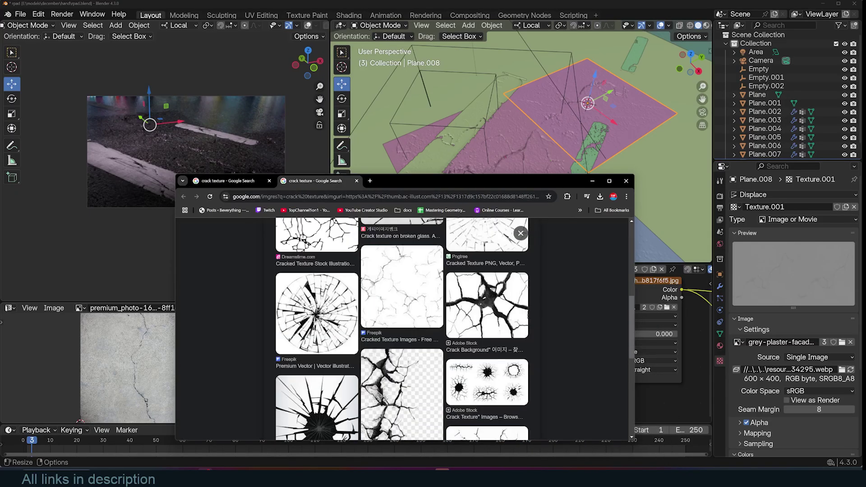
right_click(402, 285)
click(437, 394)
click(592, 181)
middle_drag(592, 181, 605, 162)
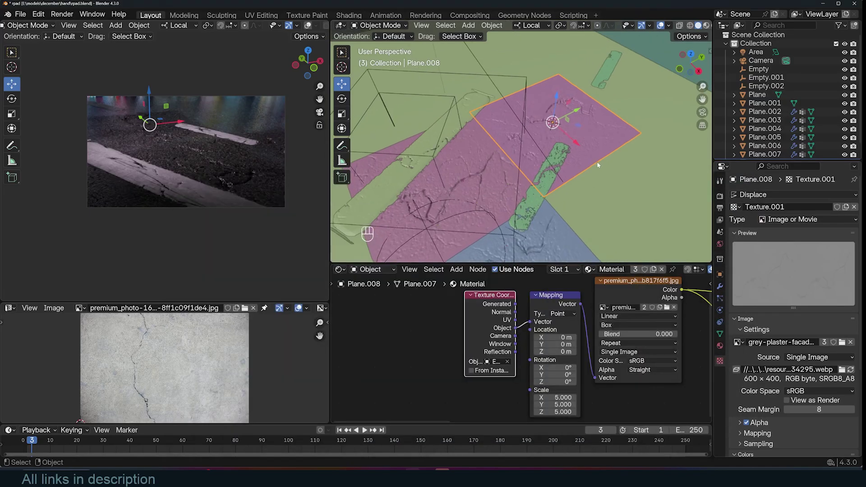
- Load the downloaded crack image into the rear patch's Texture.001, then try another Displace strength and undo that change
middle_drag(468, 135, 492, 112)
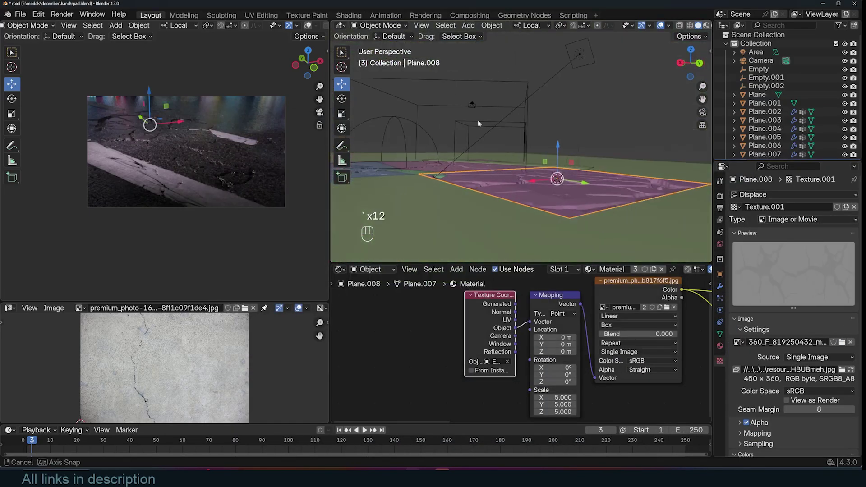
scroll(794, 315, down, 5)
mouse_move(809, 406)
mouse_down()
mouse_move(825, 407)
mouse_move(814, 407)
mouse_up()
key(ctrl+z)
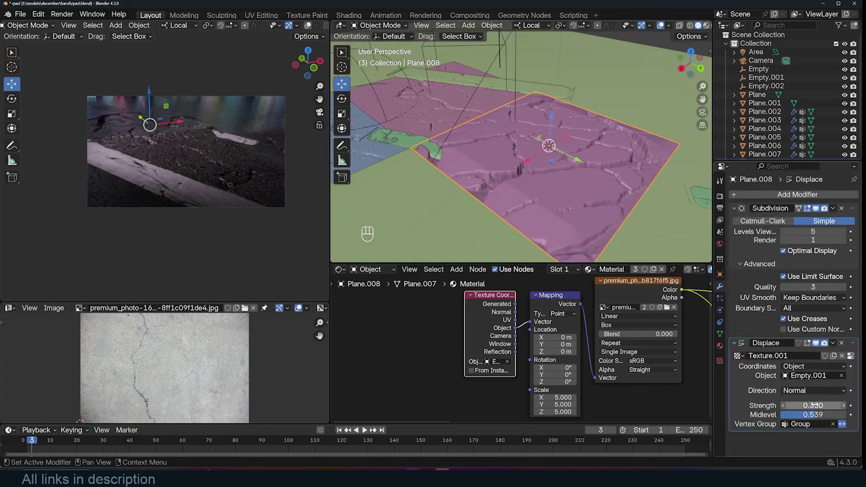
- Adjust the height of the short road strip Plane.003 and delete it from the scene
key(g)
key(z)
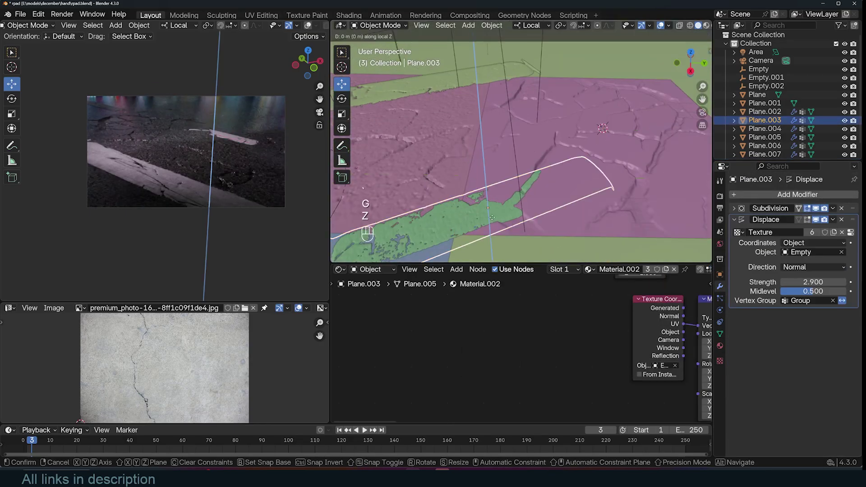
scroll(494, 213, down, 15)
key(Delete)
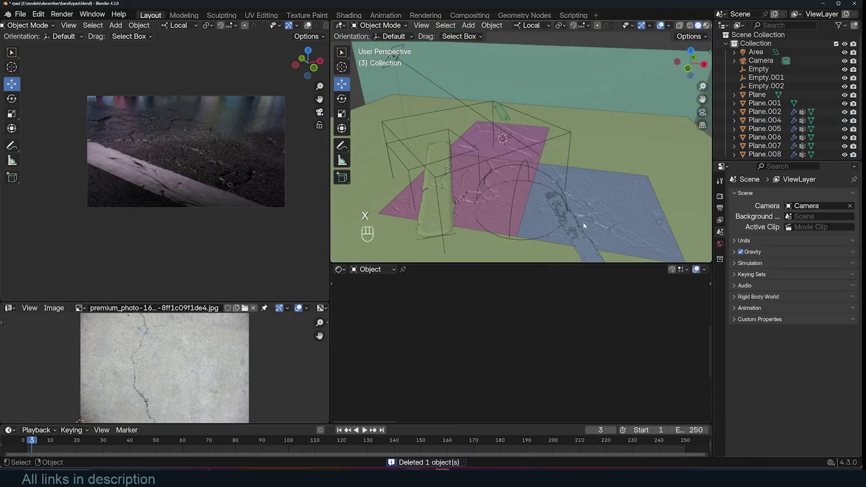
- Set the rear pink patch's Displace strength to 0.180 and duplicate the modifier
key(KP_0)
click(579, 192)
click(733, 208)
click(764, 137)
click(850, 356)
click(764, 155)
click(720, 285)
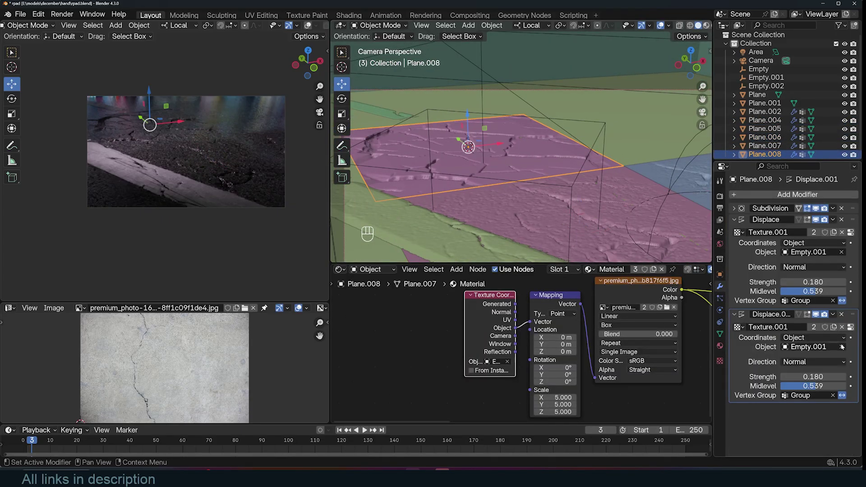
- Try Z direction with a strength of -0.100 on the duplicated Displace modifier and undo the strength change
click(719, 361)
click(737, 341)
click(640, 306)
click(720, 286)
shift+drag(812, 386, 794, 386)
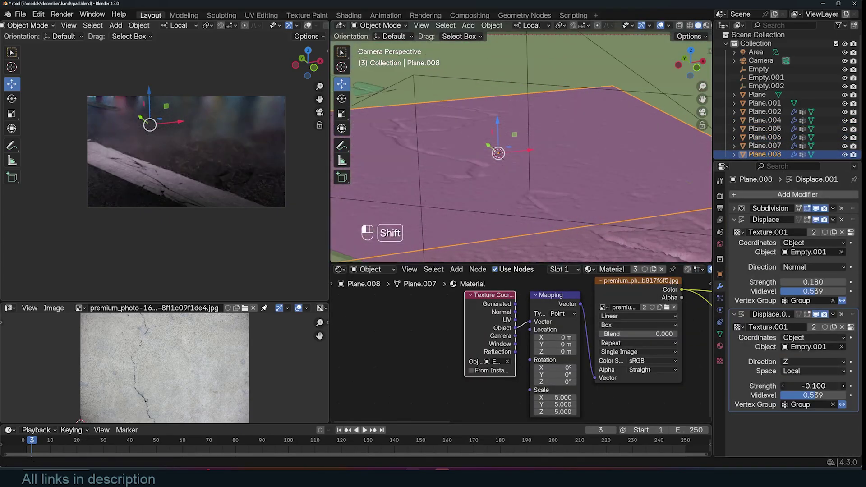
key(ctrl+z)
key(ctrl+z)
key(ctrl+z)
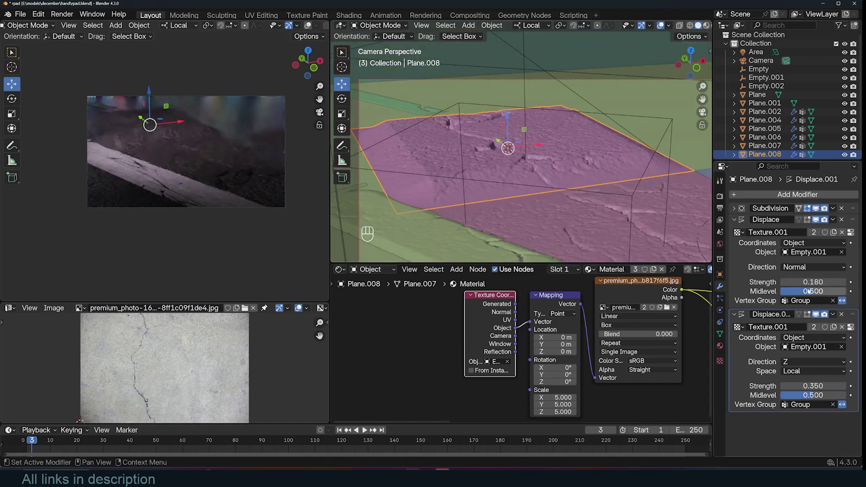
- Try other midlevel values on the rear patch's Displace modifiers and undo all the trial changes
key(BackSpace)
text(456)
key(Return)
key(ctrl+z)
key(ctrl+z)
key(ctrl+z)
key(ctrl+z)
key(ctrl+z)
key(ctrl+z)
key(ctrl+z)
key(ctrl+z)
key(ctrl+z)
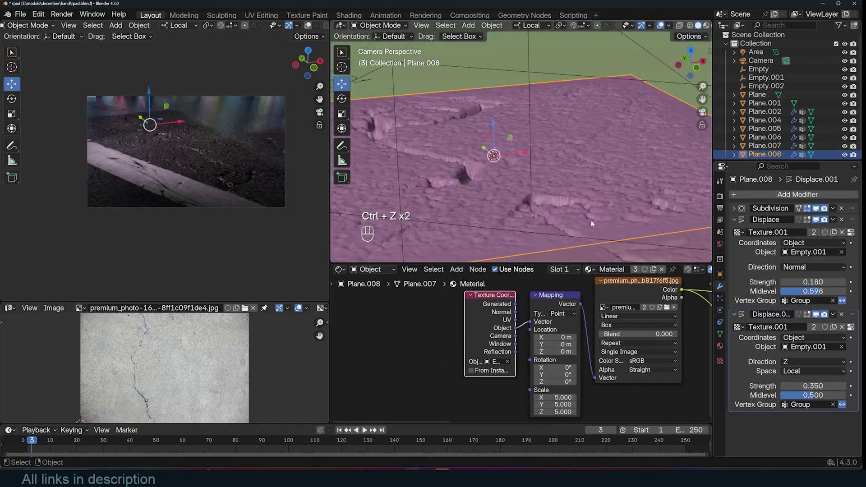
key(ctrl+z)
key(ctrl+z)
key(alt+a)
- Make the second Displace's texture a separate copy, with direction Z and strength 0.380
click(849, 327)
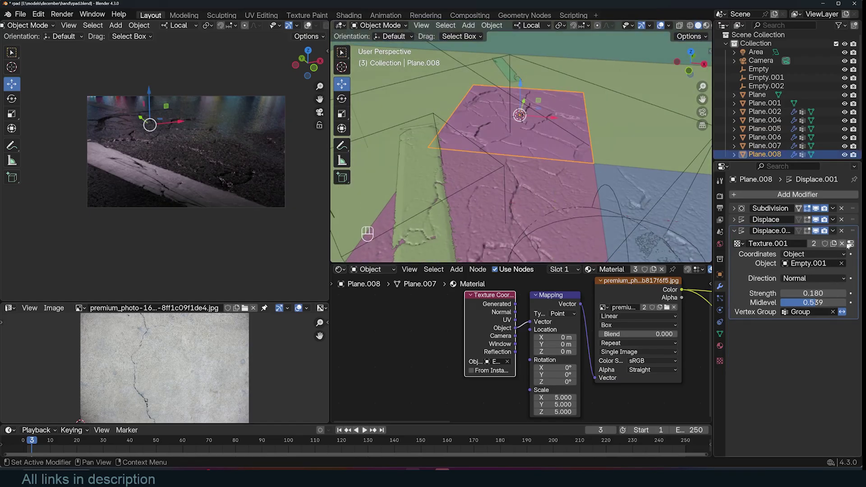
scroll(648, 183, up, 5)
click(719, 286)
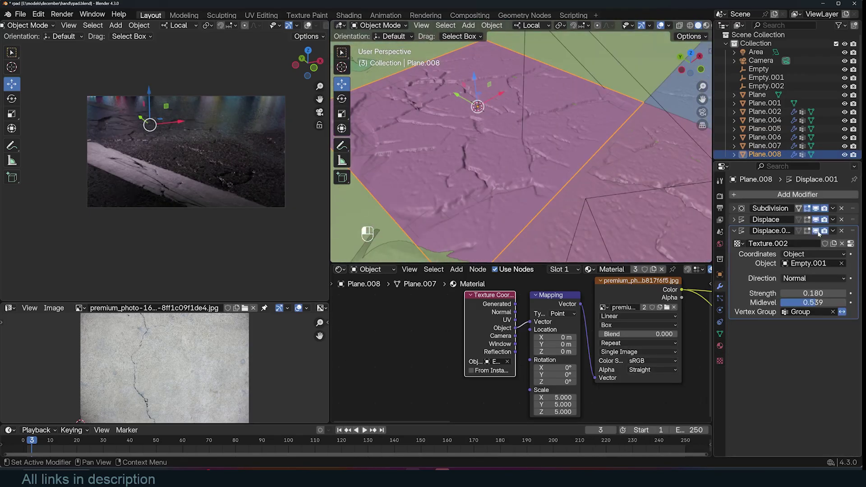
drag(795, 302, 816, 302)
key(alt+a)
- Duplicate the rear pink patch in top view to fill the empty quadrant beside it
scroll(521, 149, down, 5)
key(KP_7)
click(571, 131)
key(Tab)
key(3)
key(x)
click(532, 118)
key(Tab)
click(509, 127)
- Add a cube empty at the corner shared by the four patches and scale it to 2.222
key(shift+s)
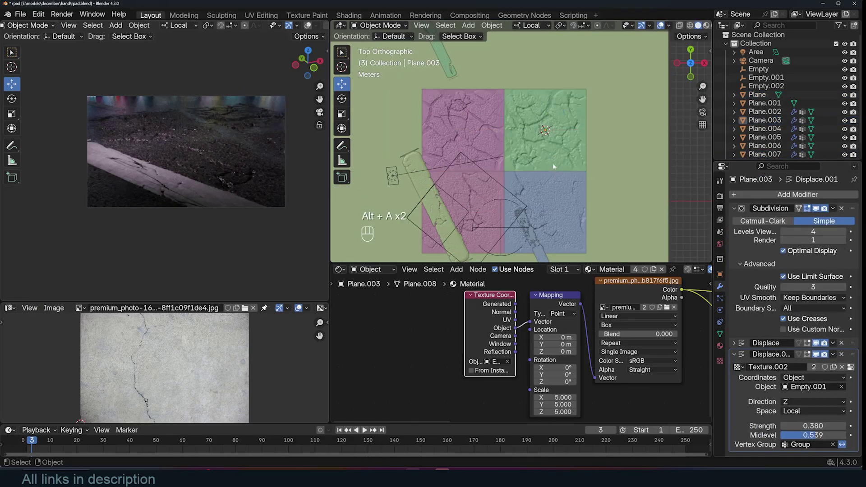
middle_drag(423, 173, 461, 139)
click(455, 141)
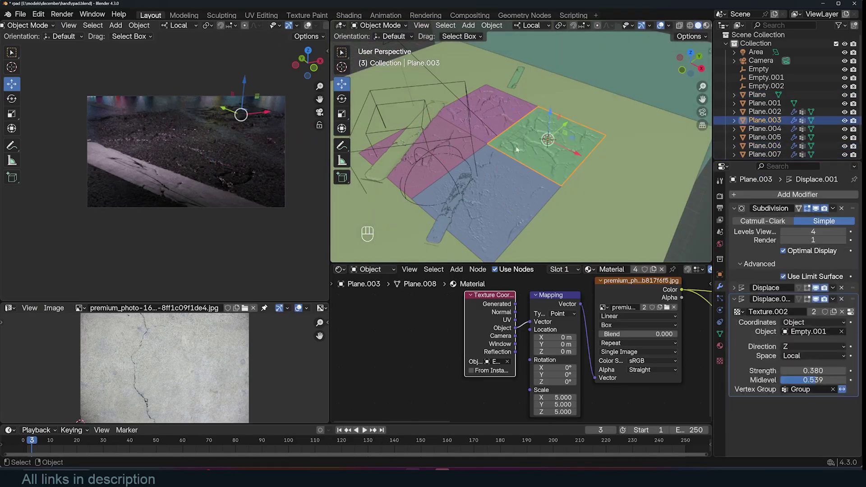
key(shift+a)
mouse_move(451, 141)
click(540, 199)
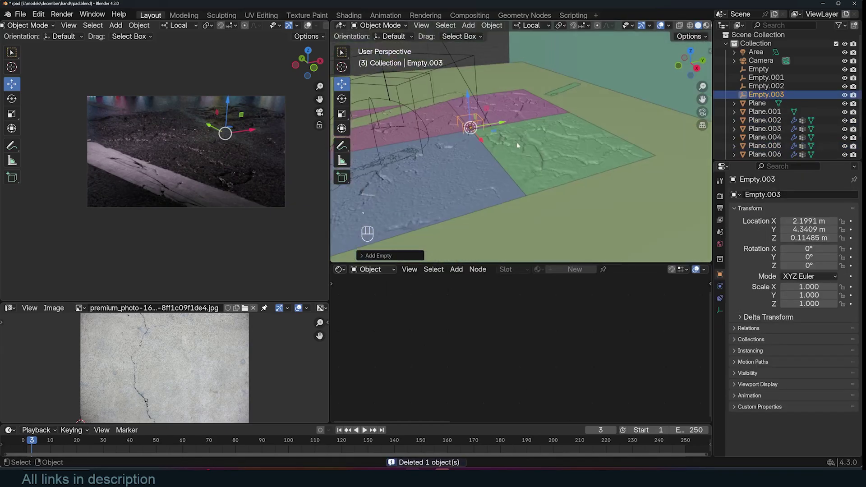
scroll(515, 142, up, 9)
key(s)
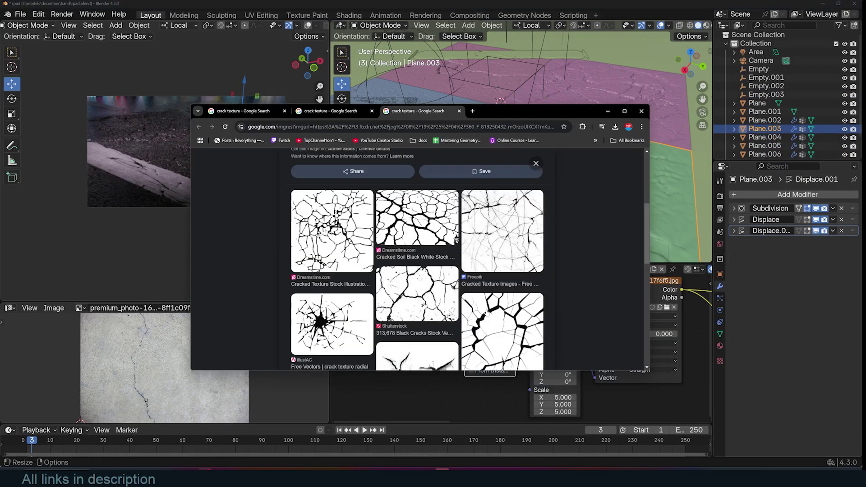
- Open the radial crack image among the related crack texture results and save it
click(334, 329)
scroll(427, 223, down, 1)
right_click(427, 223)
click(462, 323)
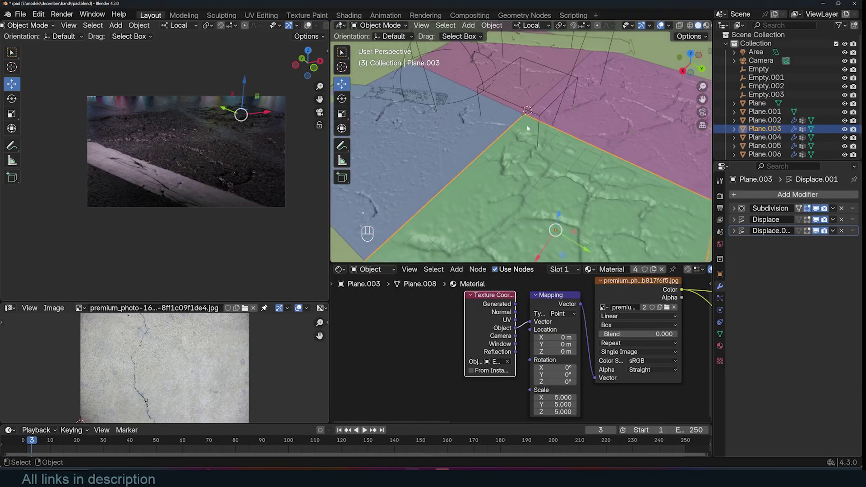
- Add a third Displace to the green patch with a texture named main, load the saved crack image and adjust its brightness and contrast
click(716, 217)
click(828, 254)
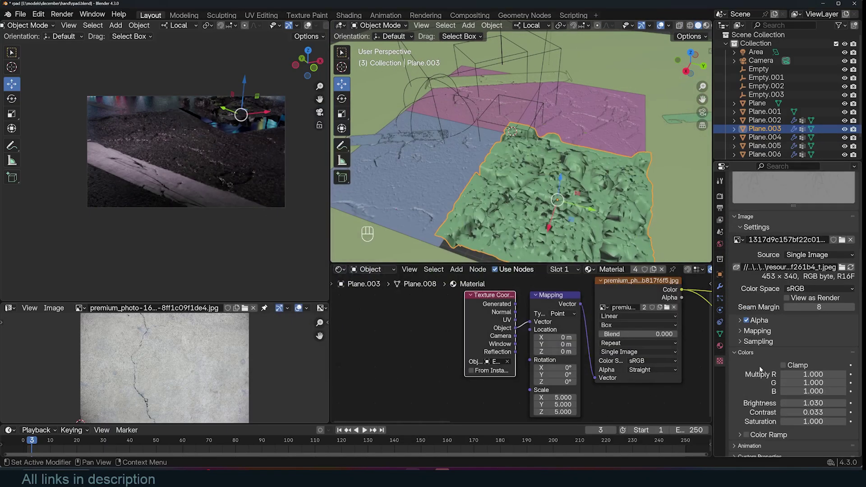
drag(787, 397, 786, 397)
click(719, 286)
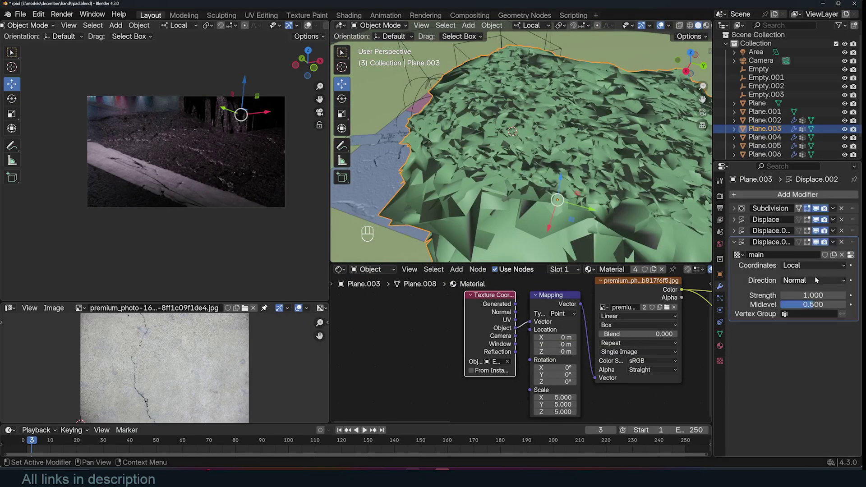
- Set the third Displace to Object coordinates with Empty.003, direction Z and strength 0.030, and enlarge that empty to about 11.34
scroll(618, 209, up, 18)
click(833, 266)
click(493, 143)
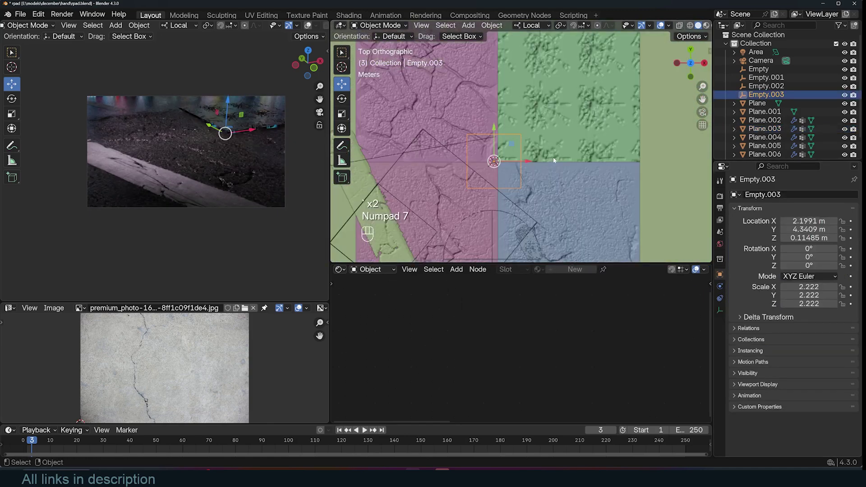
key(s)
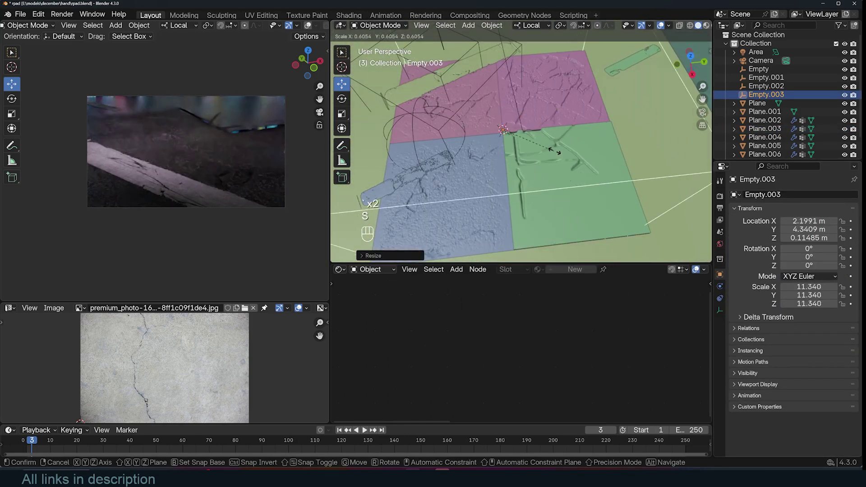
click(554, 150)
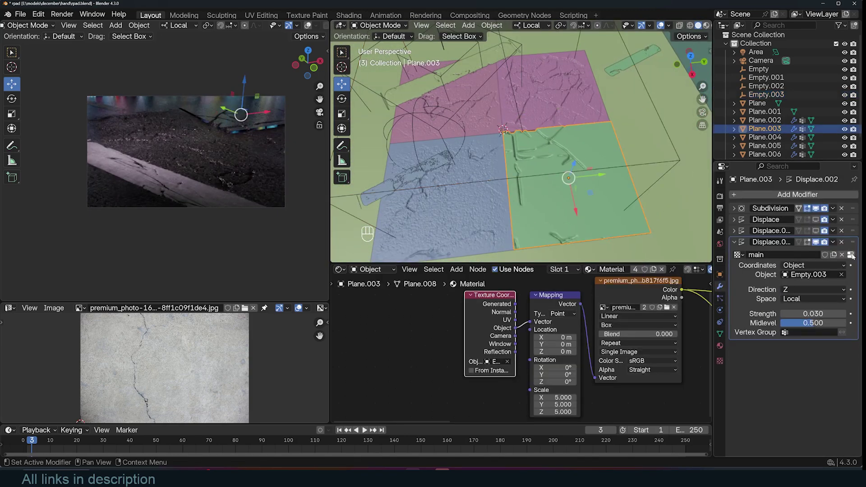
- Give the rear pink patch the same Displace using the main crack texture, and rename Empty.003 as main
click(719, 286)
click(734, 230)
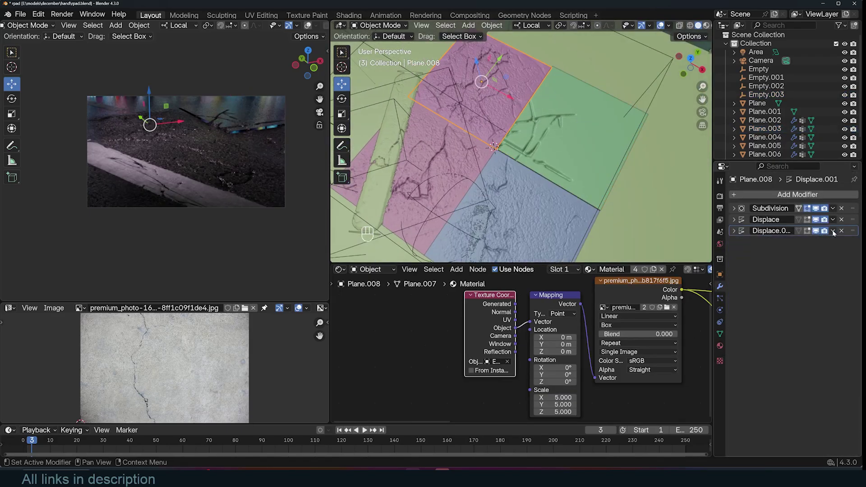
click(739, 255)
click(719, 270)
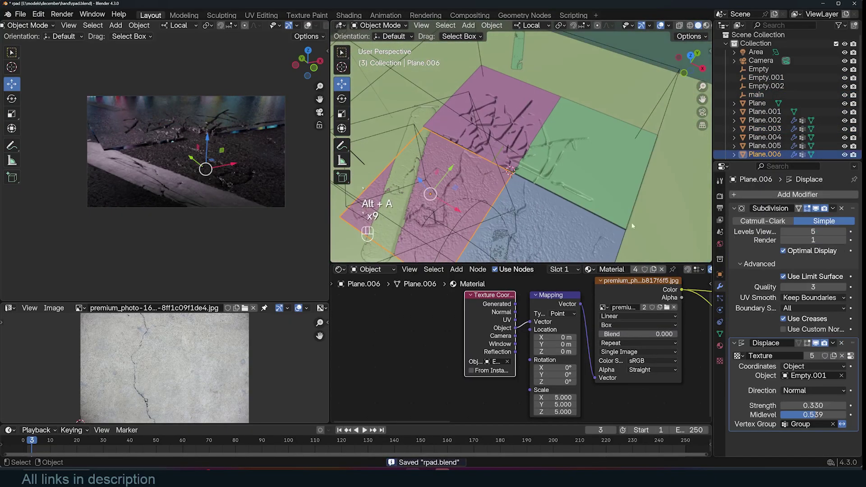
- On the front pink patch, hide the original Displace and add one with texture main, object main, direction Z and strength 0.030; save the file
drag(807, 208, 808, 221)
key(ctrl+s)
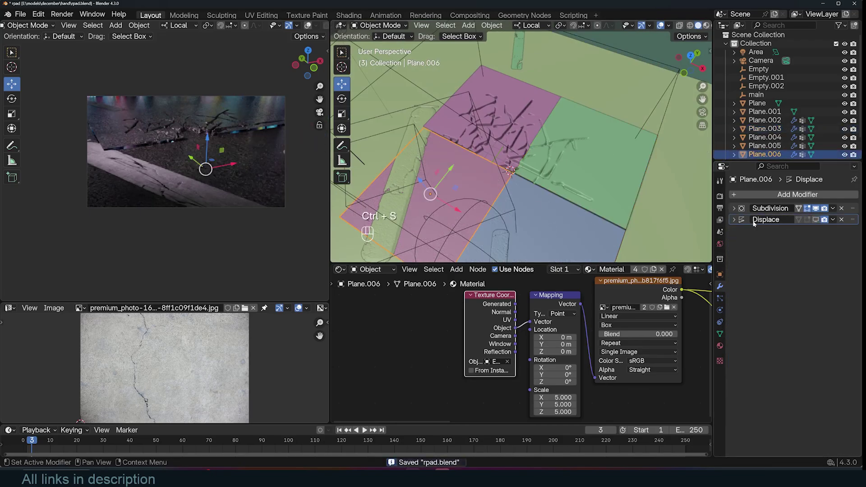
click(739, 243)
click(672, 293)
click(823, 265)
click(813, 302)
click(815, 231)
middle_drag(554, 203, 584, 227)
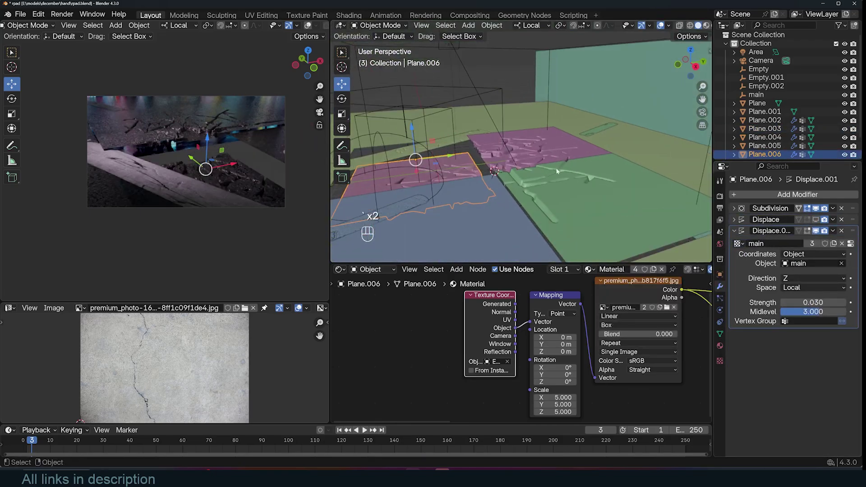
middle_drag(577, 180, 553, 178)
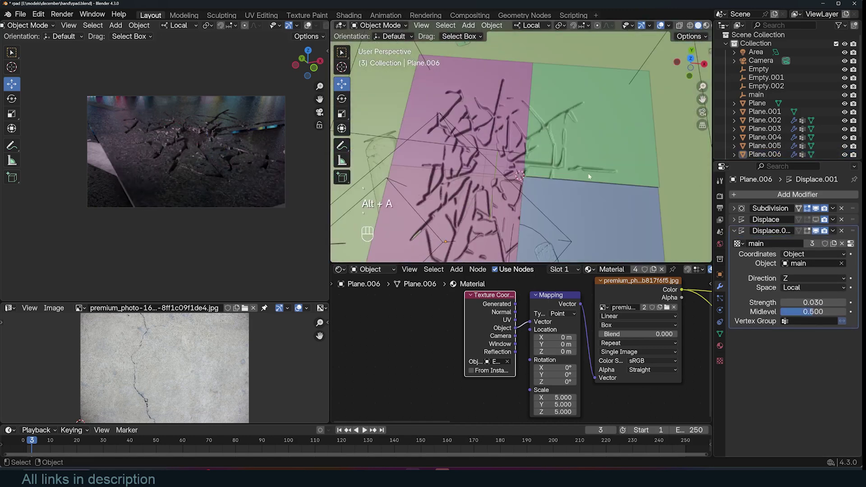
- Duplicate the blue patch's Displace and set the copy to texture main, object main, strength 0.030 and midlevel 0.500
click(832, 219)
click(678, 256)
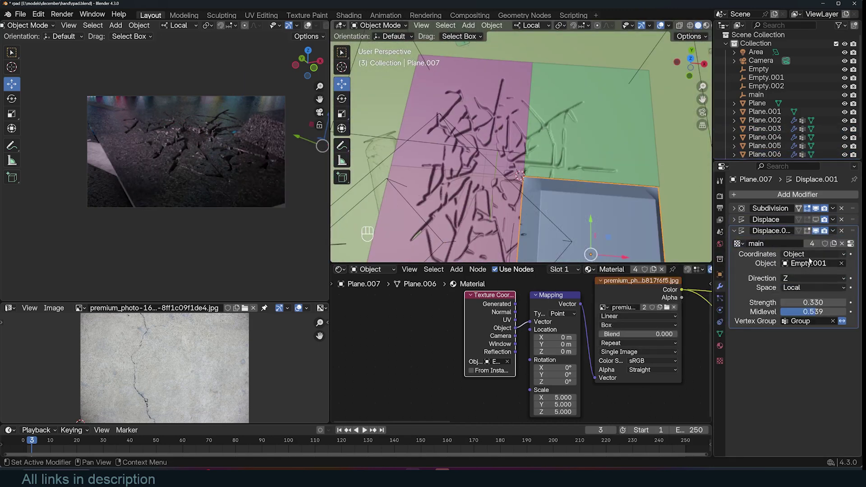
key(grave)
key(grave)
key(grave)
click(491, 96)
- Assign the outer border vertices of the green and blue patches to a new vertex group named bounds
key(KP_7)
click(719, 333)
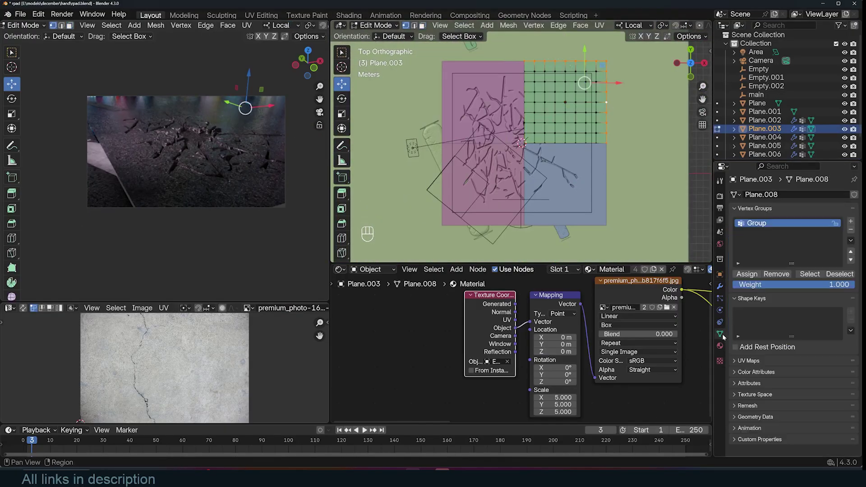
key(Tab)
key(Tab)
alt+click(607, 172)
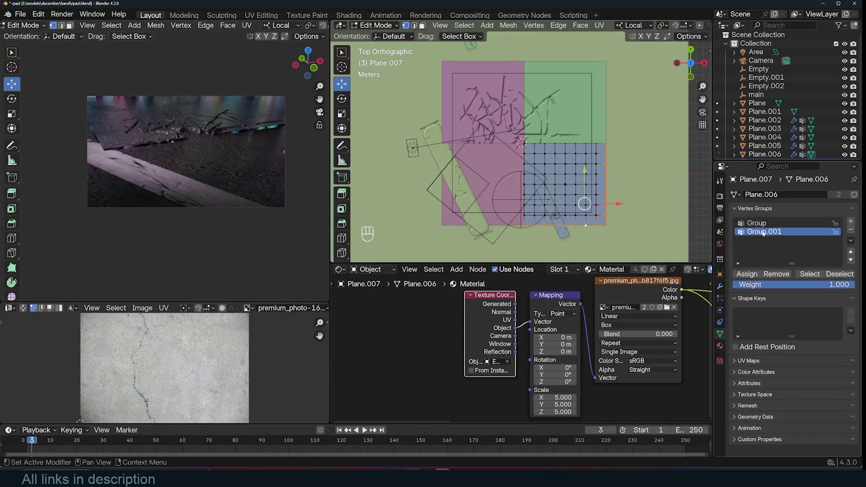
key(Tab)
- Assign the outer border vertices of the two pink patches to a vertex group named bounds
key(Tab)
alt+click(456, 223)
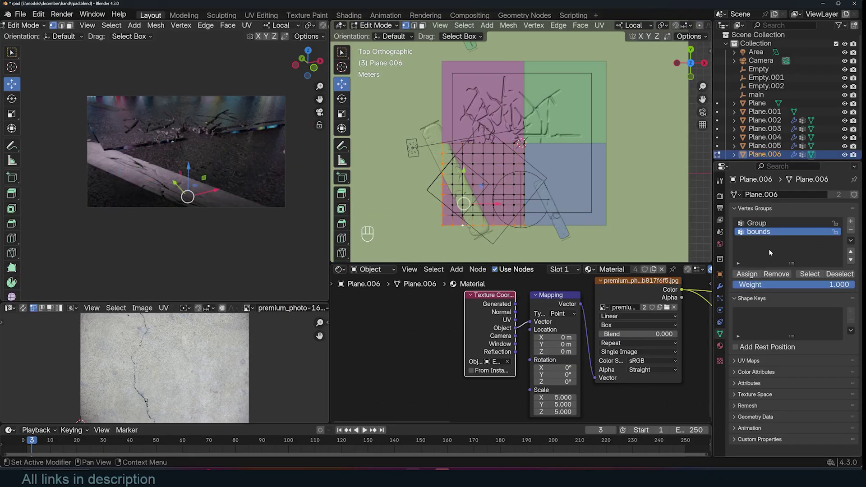
key(Tab)
click(573, 102)
key(Tab)
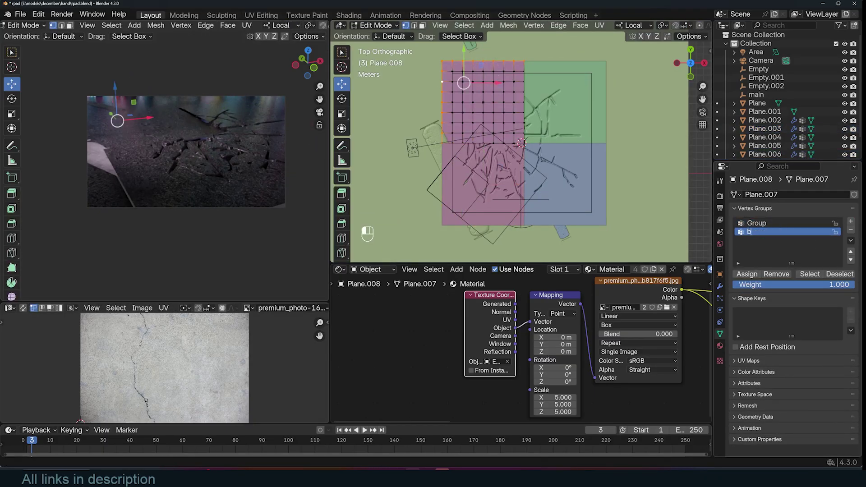
key(Tab)
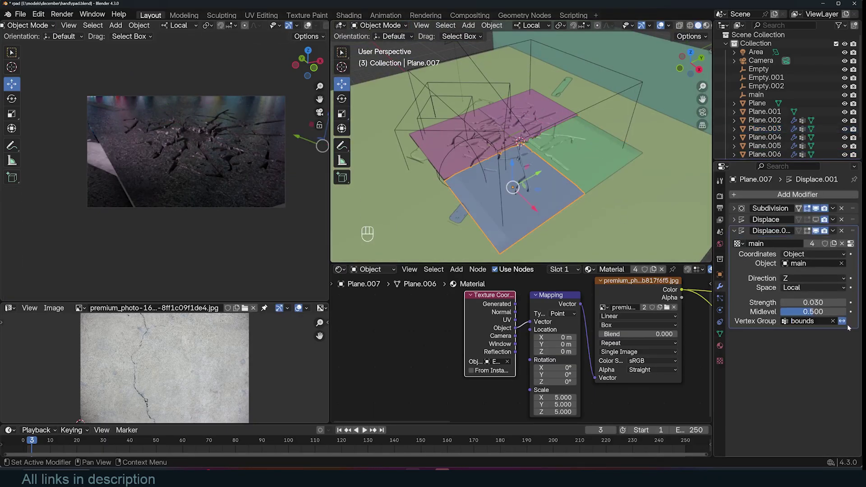
- Limit the patches' main Displace modifiers with the inverted bounds vertex group
click(610, 154)
key(alt+a)
key(alt+a)
click(540, 172)
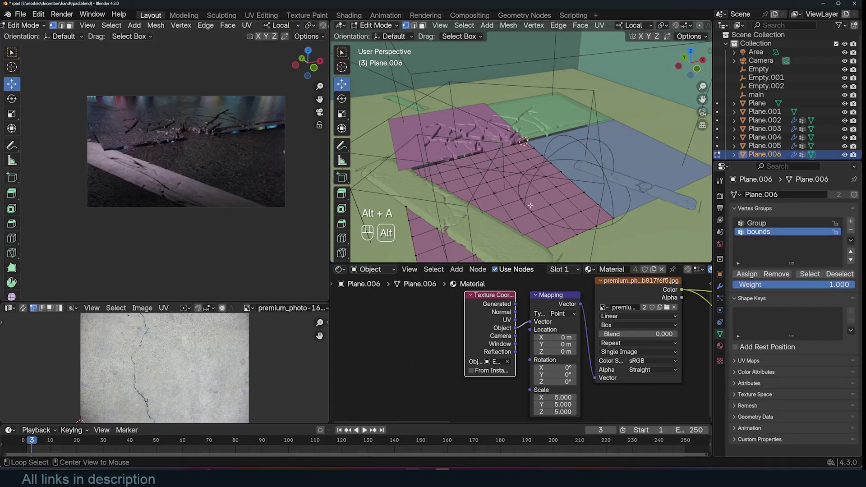
- Make the front pink patch's mesh single-user and redo its bounds vertex group along its own outer edges
key(Tab)
right_click(540, 172)
click(543, 166)
key(Tab)
key(alt+a)
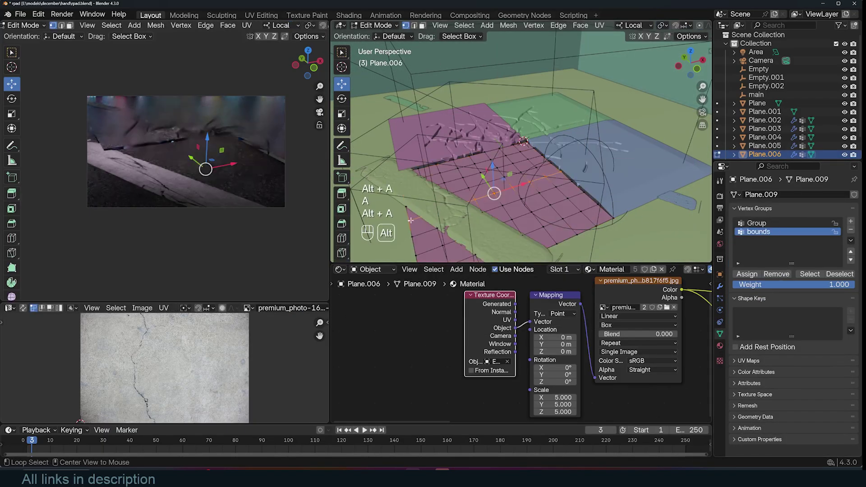
alt+shift+click(636, 242)
key(Tab)
- Try changing the main Displace strength on all four patches together and undo the change
click(720, 286)
middle_drag(584, 219, 532, 135)
shift+click(530, 132)
middle_drag(650, 197, 676, 212)
key(ctrl+z)
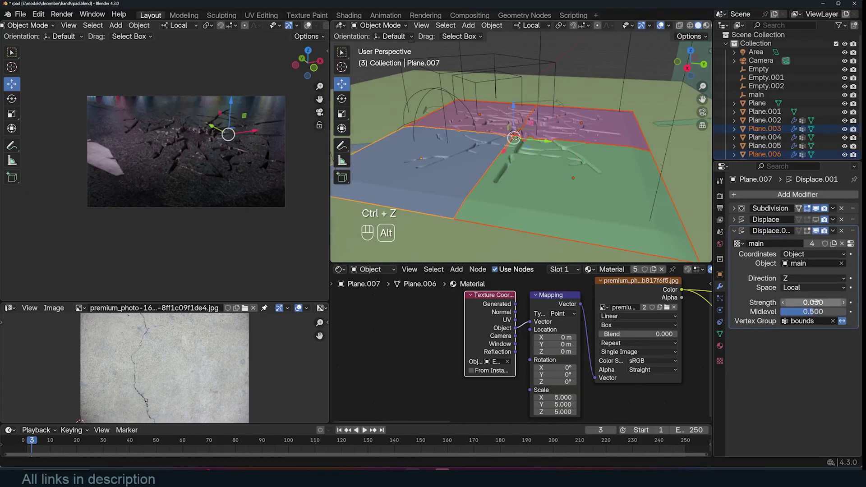
key(ctrl+z)
- Try a midlevel of 0.793 on the blue patch's main Displace and undo the last changes
middle_drag(586, 180, 675, 179)
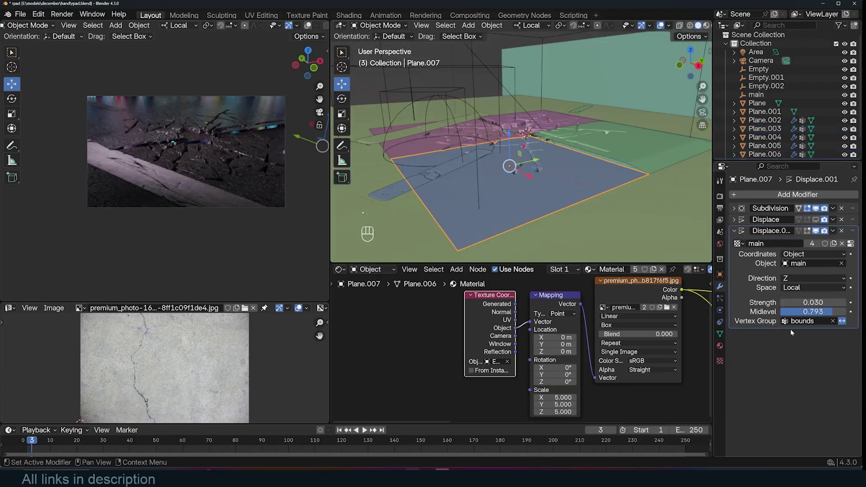
click(562, 121)
key(ctrl+z)
key(ctrl+z)
key(ctrl+z)
- Reshape the area where the patches meet by moving vertices with proportional editing
scroll(566, 170, up, 4)
shift+middle_drag(608, 208, 569, 165)
key(Tab)
key(1)
key(o)
scroll(551, 135, down, 5)
key(Tab)
- Move the main Displace above the original on the blue and green patches, re-enable the original, and set the green patch's to strength 0.580
click(850, 254)
click(720, 286)
click(514, 122)
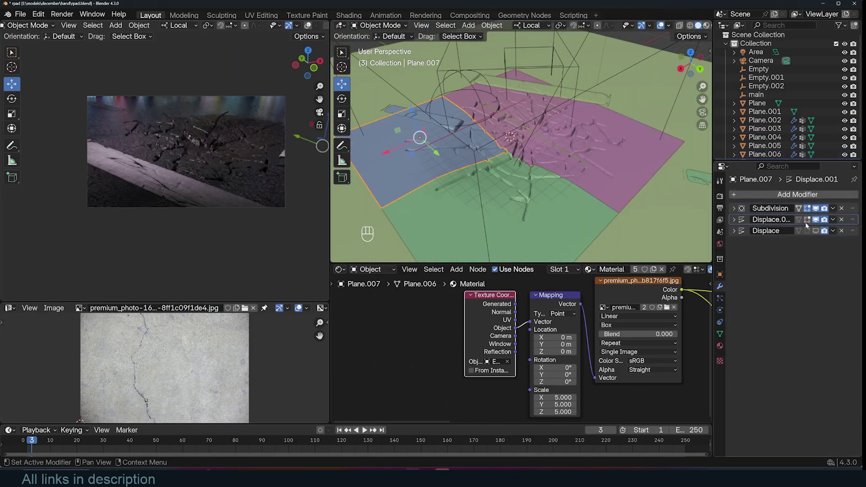
middle_drag(555, 163, 577, 178)
click(578, 177)
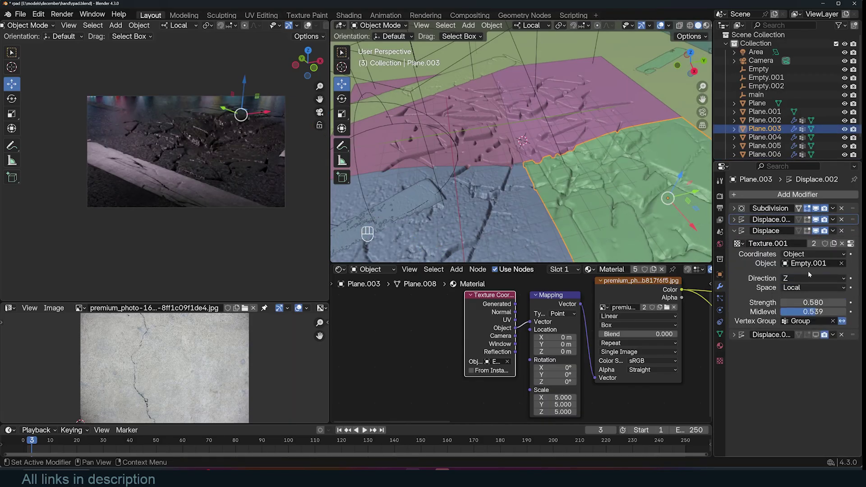
- Undo the last change on the green patch, expand only its Texture.001 Displace settings, and inspect the displaced surface
key(ctrl+z)
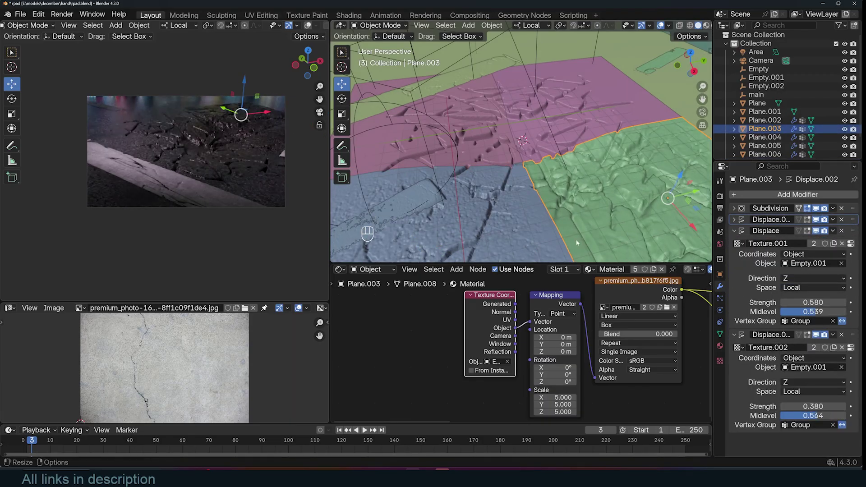
middle_drag(694, 253, 637, 223)
key(alt+a)
ctrl+click(734, 230)
middle_drag(564, 180, 608, 185)
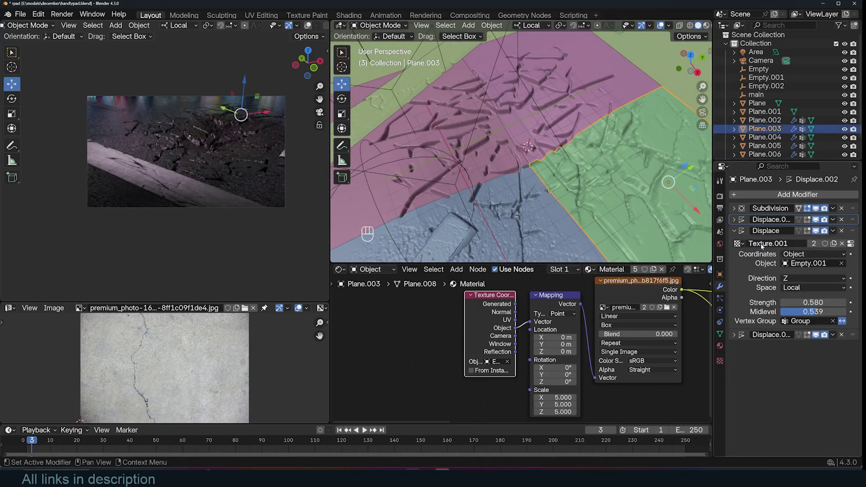
middle_drag(586, 180, 561, 184)
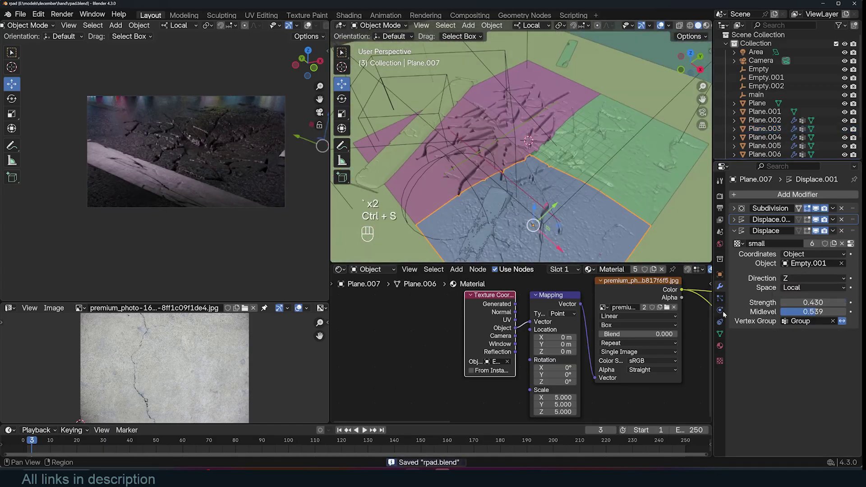
- Check the image mapping and color settings of the blue patch's small displacement texture
click(720, 360)
scroll(811, 383, down, 6)
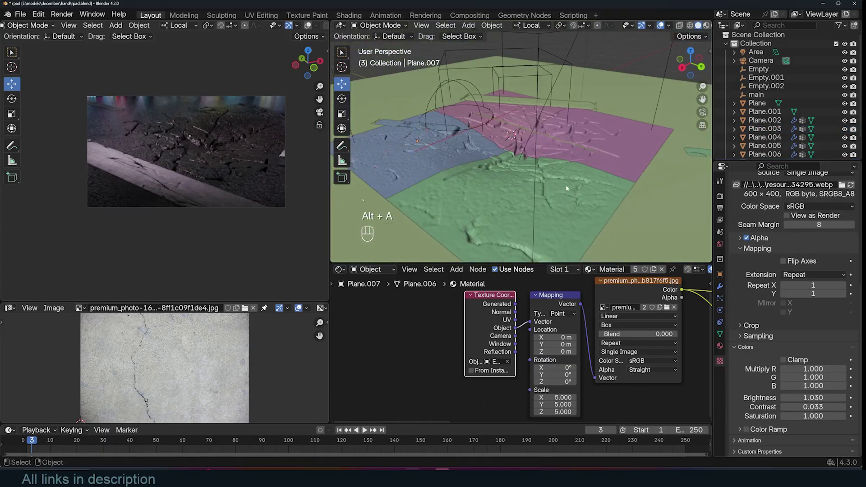
click(719, 285)
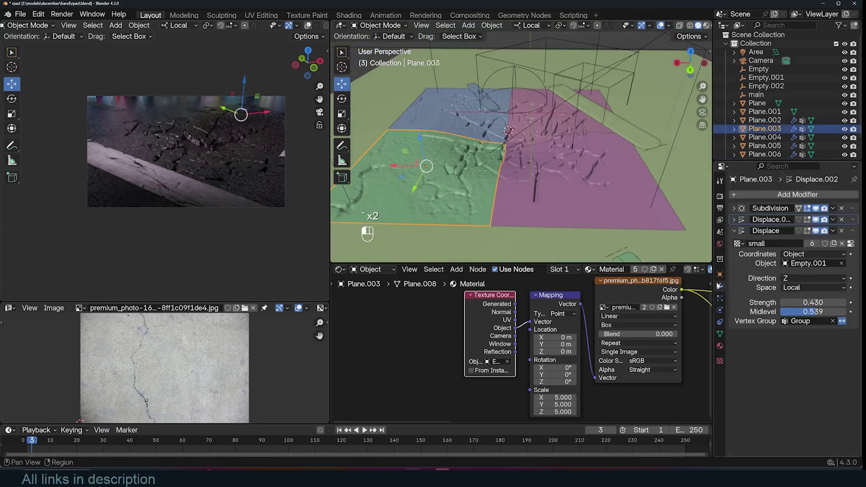
- Copy the blue patch's modifiers to the pink patch with Link/Transfer Data and save the file
shift+click(565, 185)
key(ctrl+l)
click(555, 169)
middle_drag(556, 170, 476, 124)
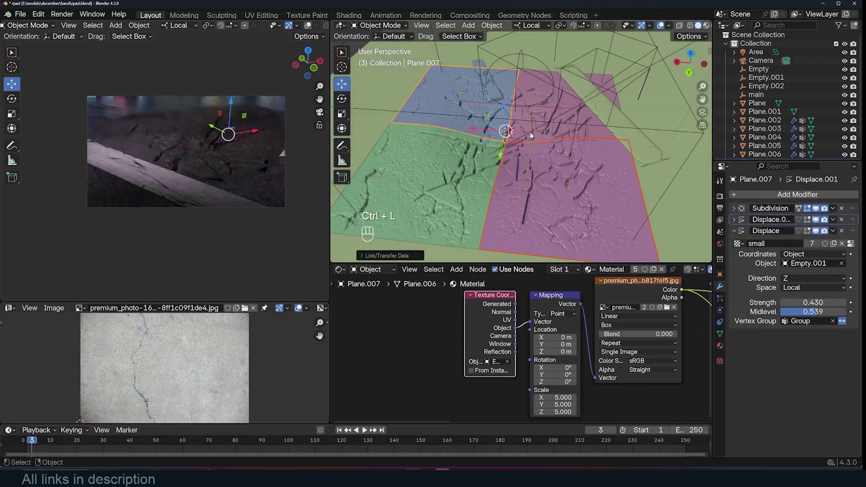
key(ctrl+s)
- Move the Empty near the pink patches to reposition the displacement pattern
middle_drag(527, 143, 564, 179)
click(766, 86)
key(grave)
key(grave)
key(g)
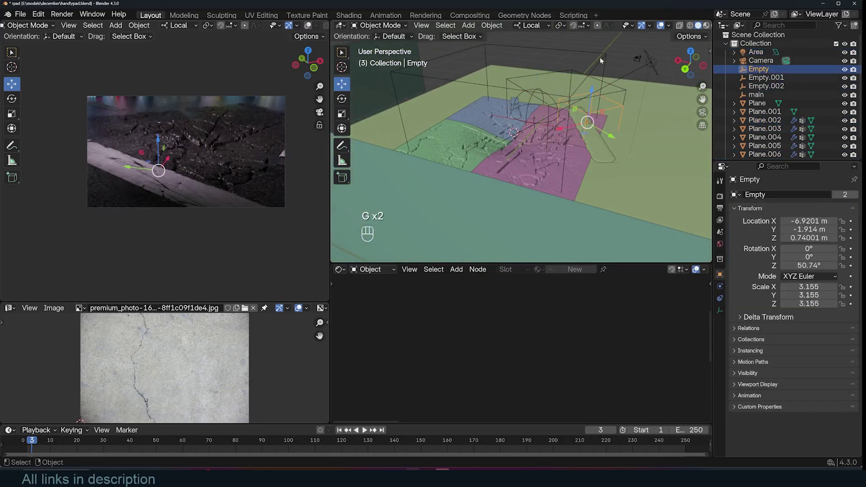
click(582, 86)
middle_drag(581, 86, 611, 148)
- Add an Image Texture node to the green patch's material and load the main displacement texture's crack image into it
click(478, 189)
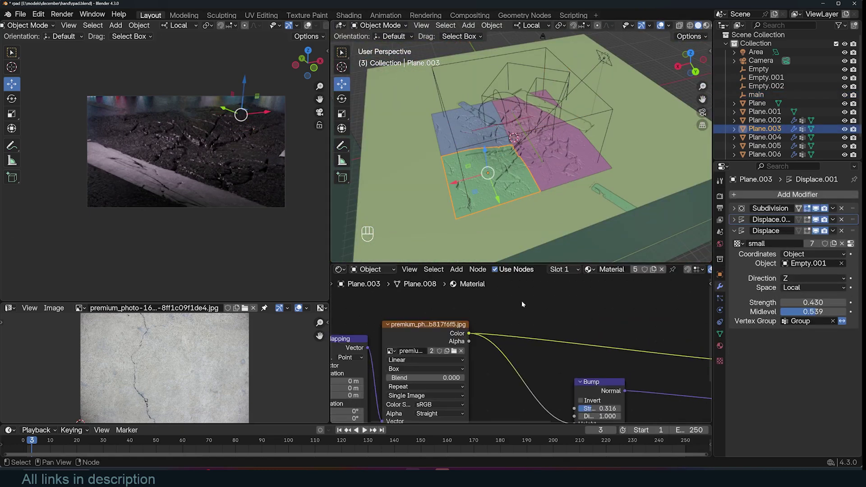
key(shift+a)
text(image)
key(Return)
scroll(539, 223, up, 3)
click(719, 361)
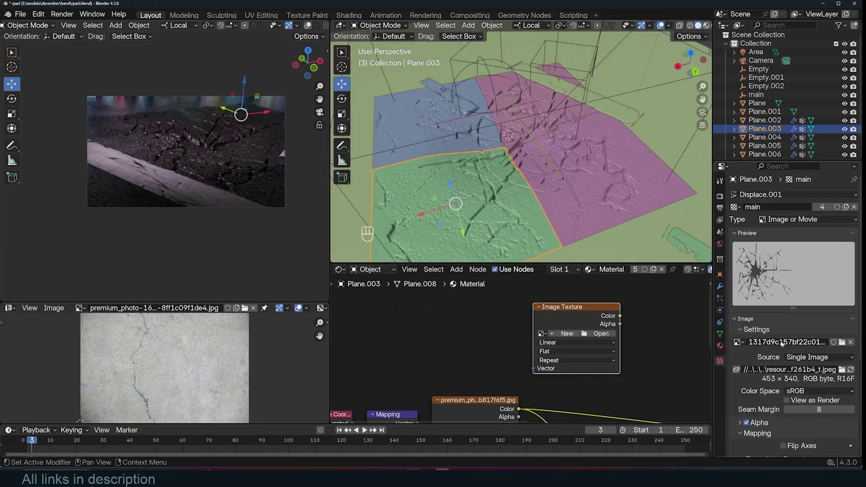
click(604, 345)
- Map the crack image by the main empty's object coordinates with Box projection and Extend, and save the file
key(ctrl+t)
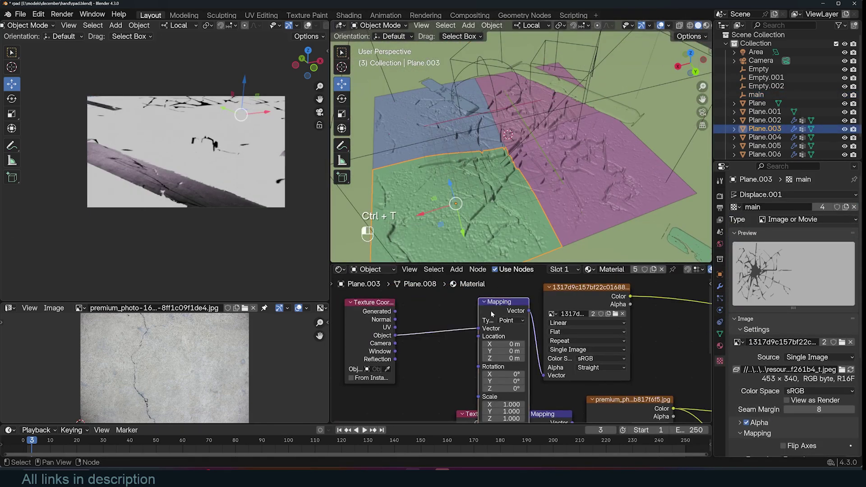
click(560, 357)
middle_drag(451, 149, 460, 133)
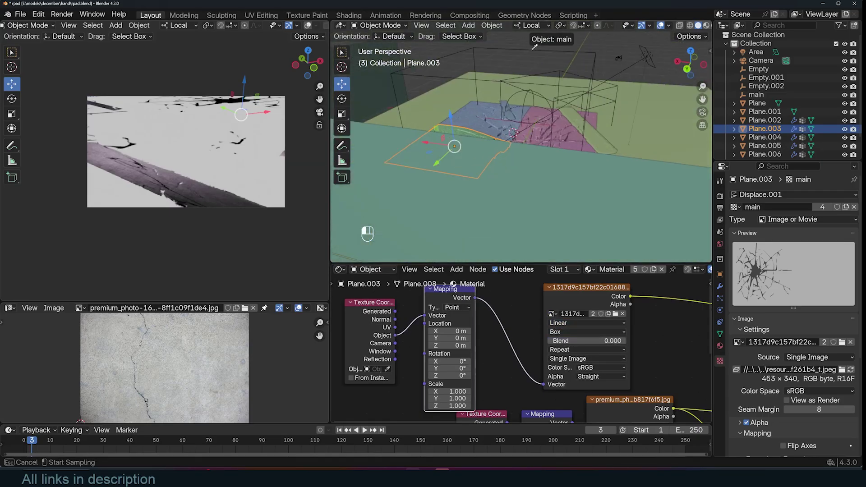
click(534, 47)
key(KP_0)
click(560, 375)
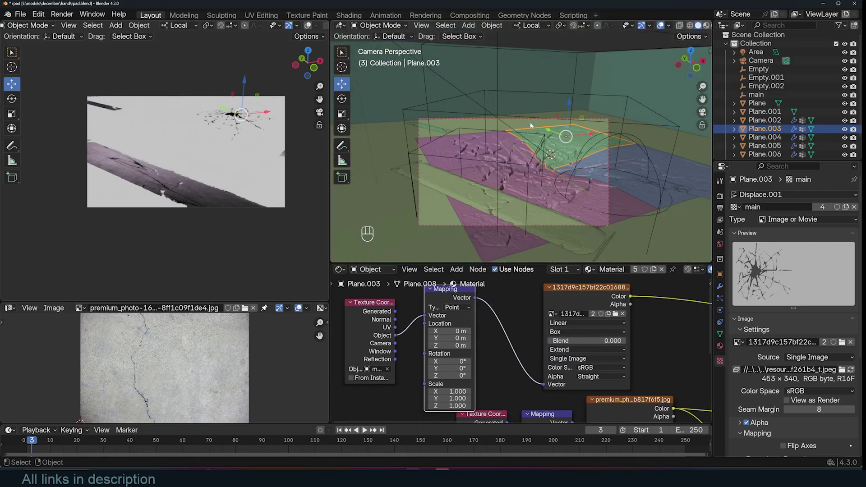
scroll(518, 361, down, 2)
key(ctrl+s)
- Examine the crack image's placement against the displaced pink patch, both from above and through the camera, and save the file
middle_drag(559, 211, 548, 229)
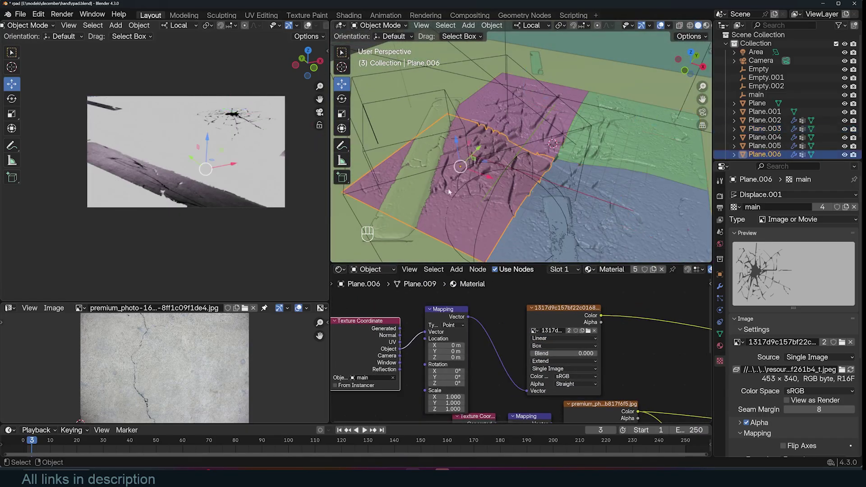
key(ctrl+s)
key(alt+a)
key(KP_0)
click(537, 101)
key(g)
key(KP_0)
click(538, 101)
key(KP_0)
click(491, 212)
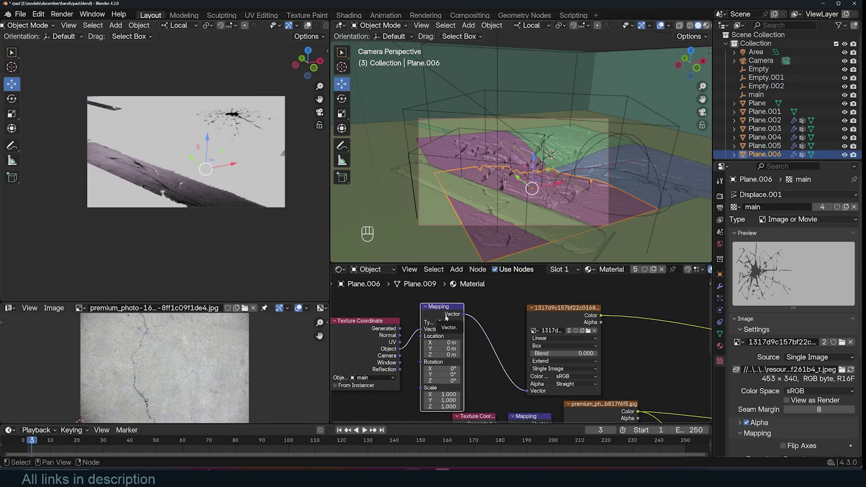